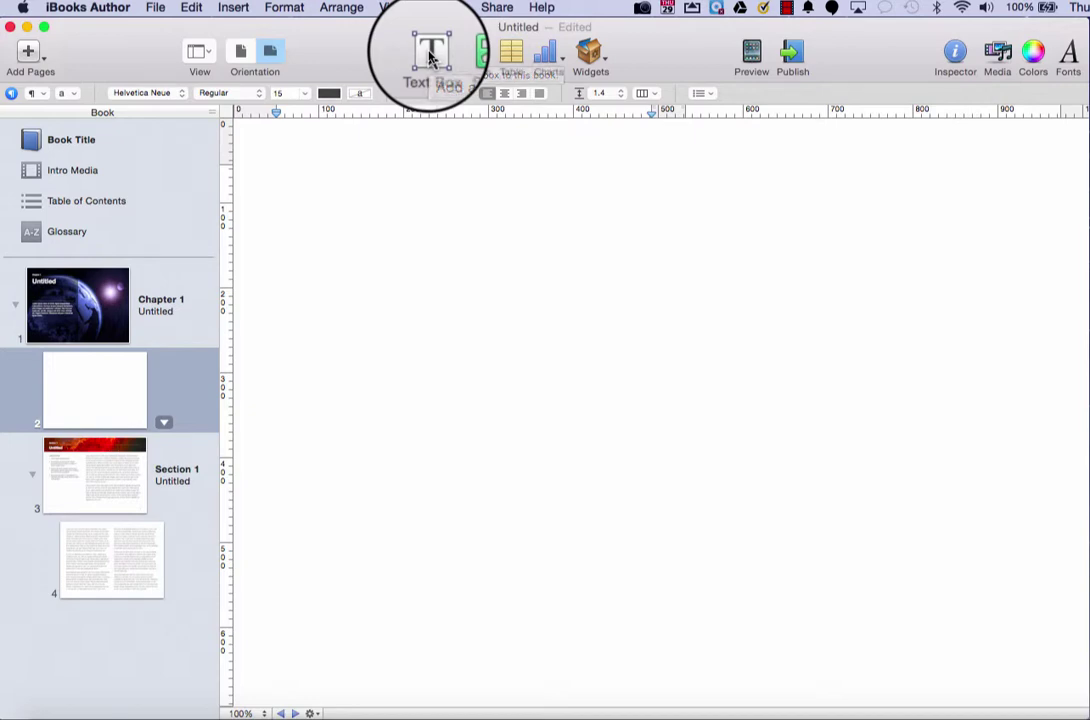
- Add a text box mid-page and replace its placeholder with 'This is a text box.'
{"action": "left_click", "coordinate": [430, 57]}
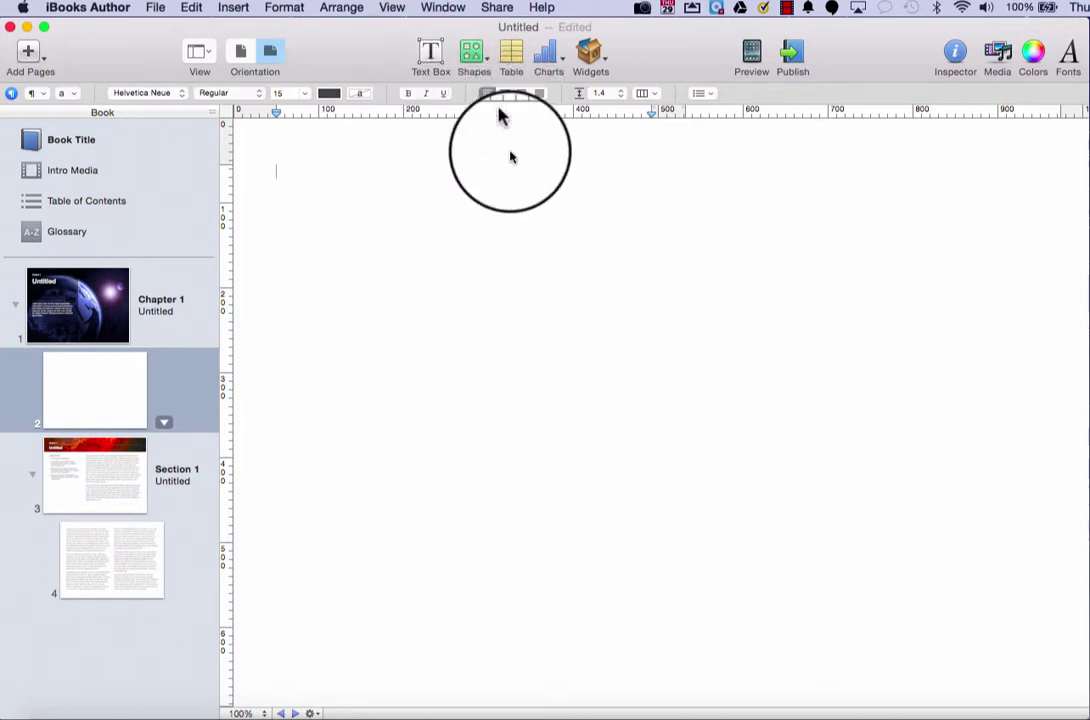
{"action": "left_click", "coordinate": [430, 57]}
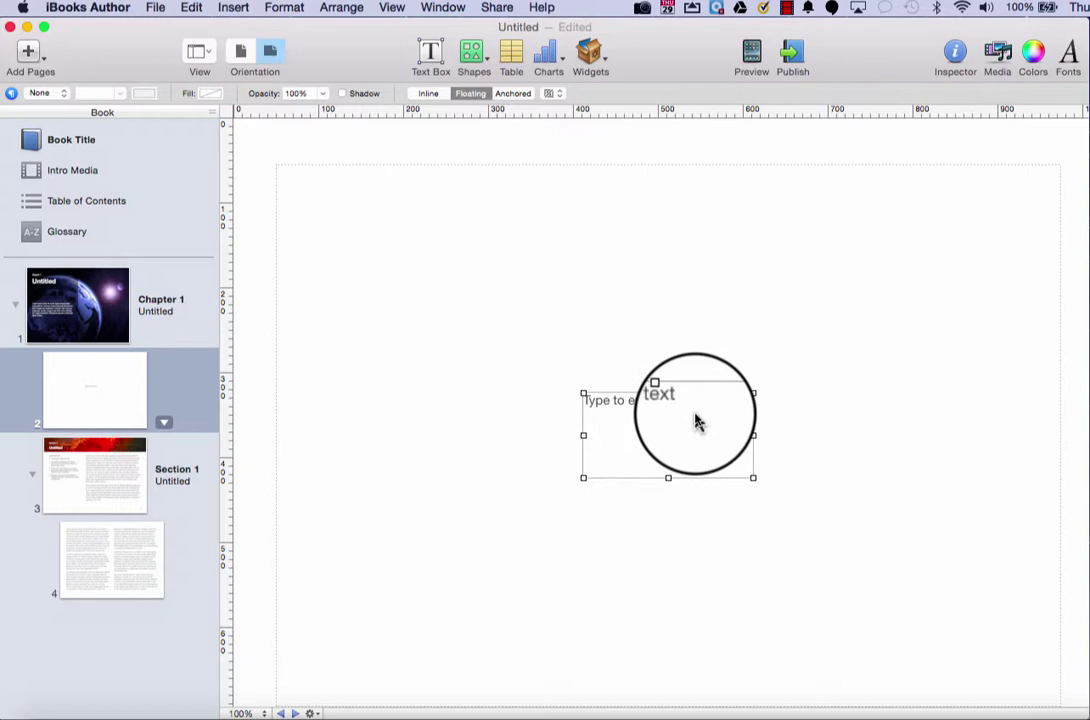
{"action": "left_click", "coordinate": [688, 404]}
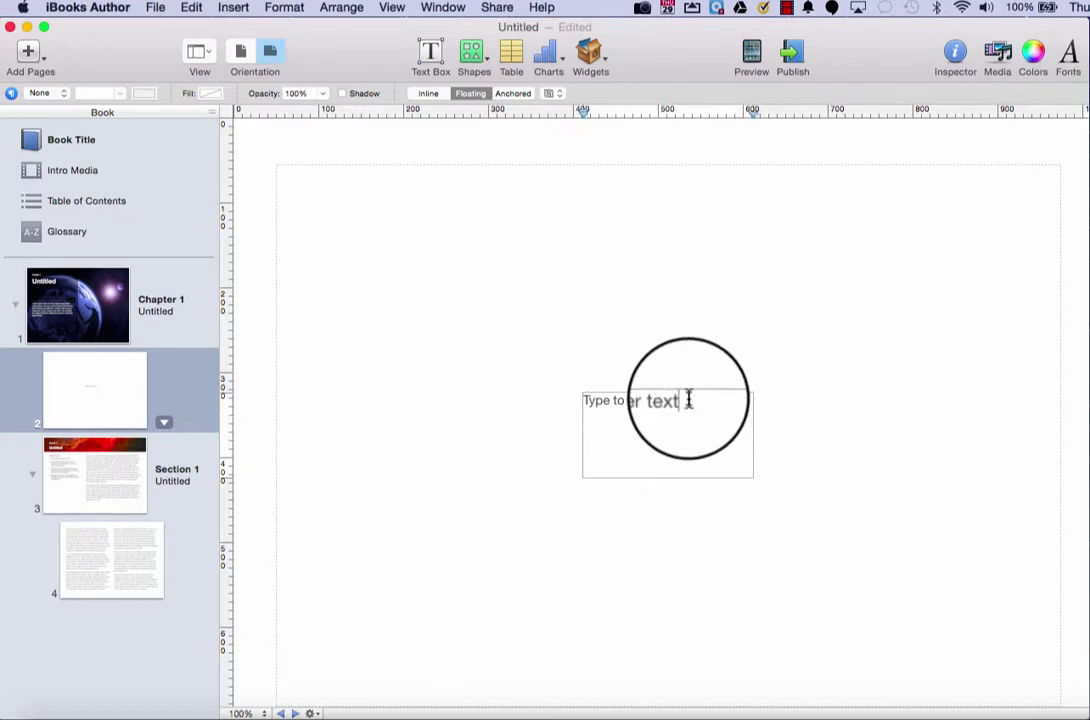
{"action": "left_click", "coordinate": [688, 400]}
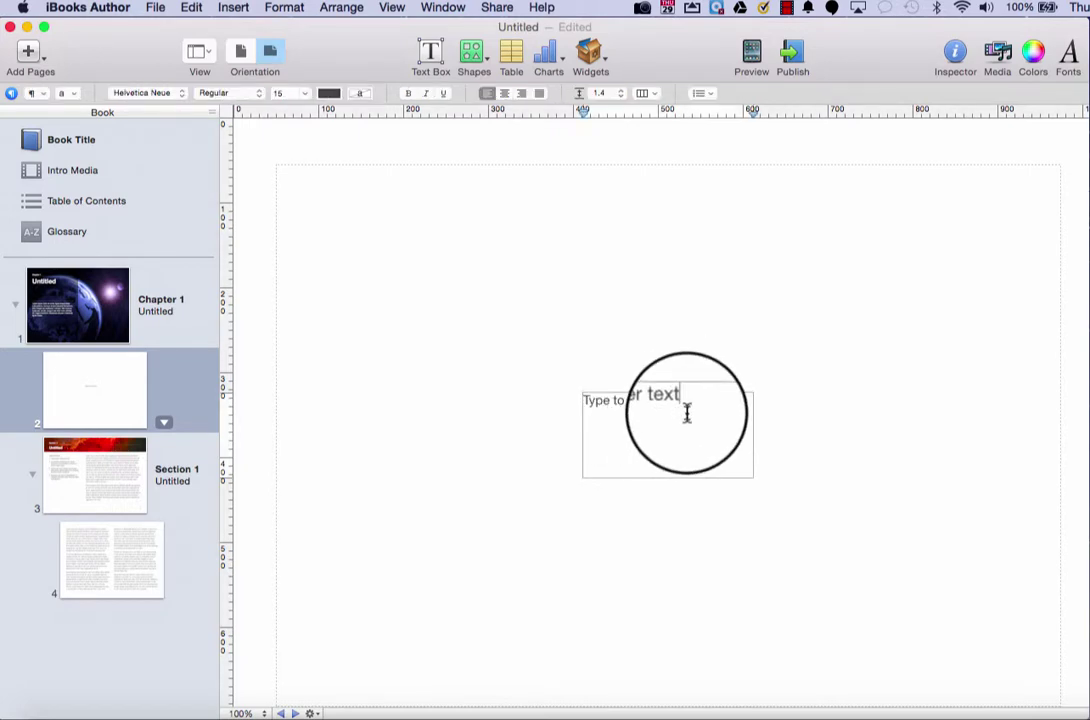
{"action": "triple_click", "coordinate": [687, 413]}
{"action": "left_click", "coordinate": [687, 413]}
{"action": "triple_click", "coordinate": [687, 413]}
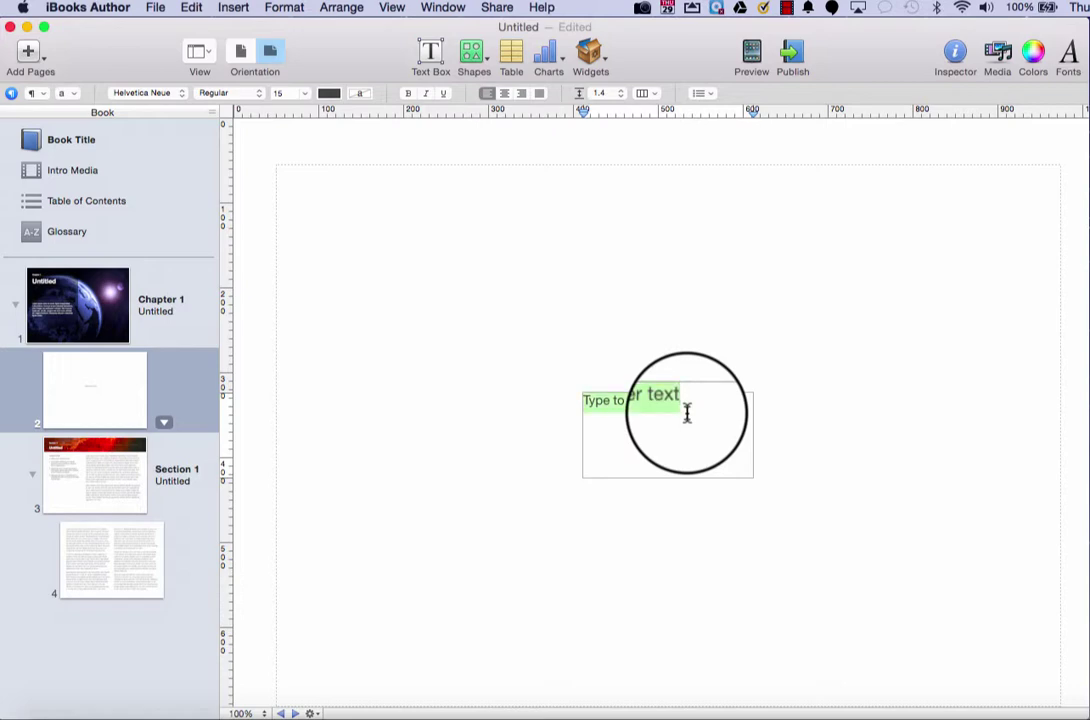
{"action": "type", "text": "This is"}
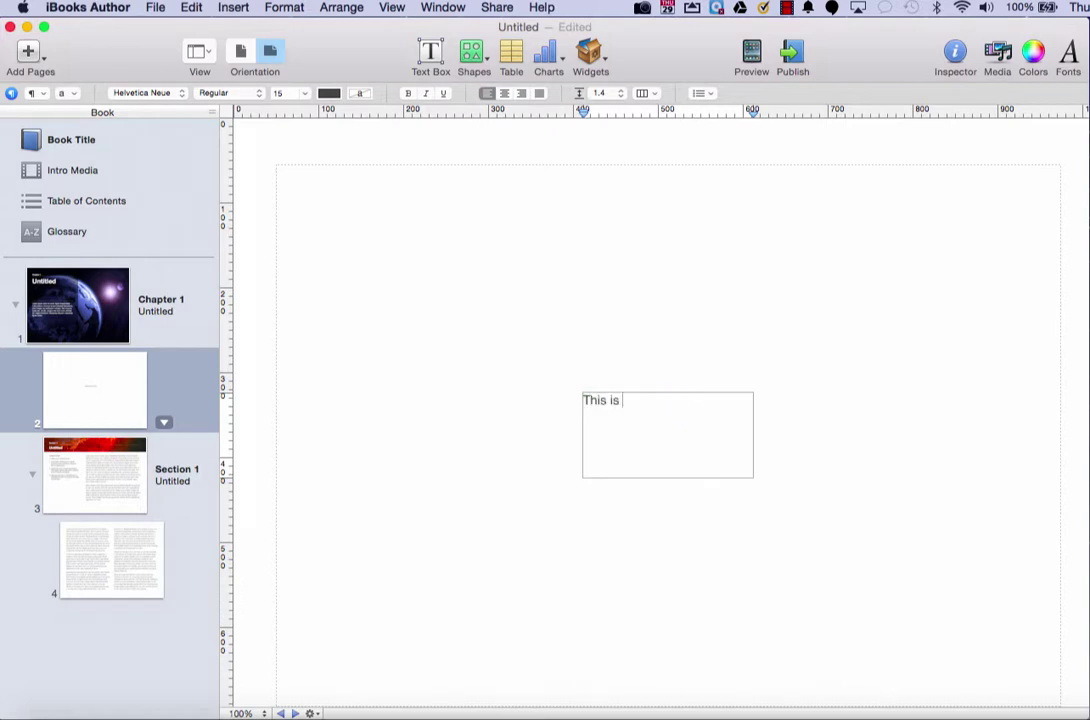
{"action": "type", "text": " a text box."}
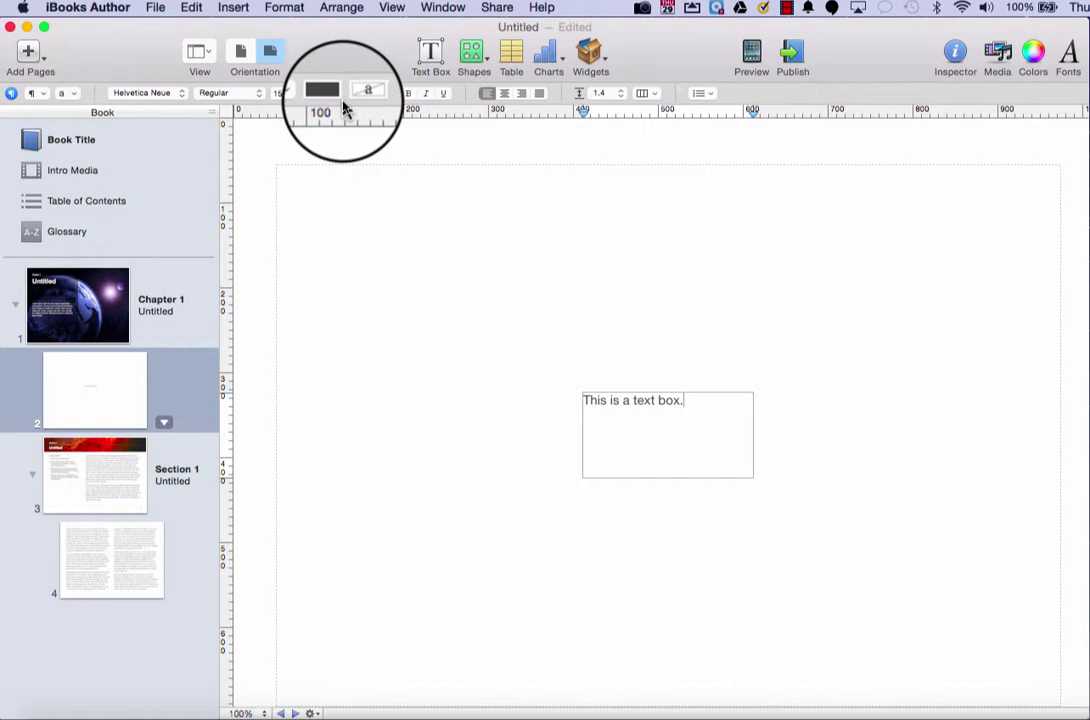
- Format the whole sentence as bold, red Arial Black
{"action": "left_click", "coordinate": [210, 58]}
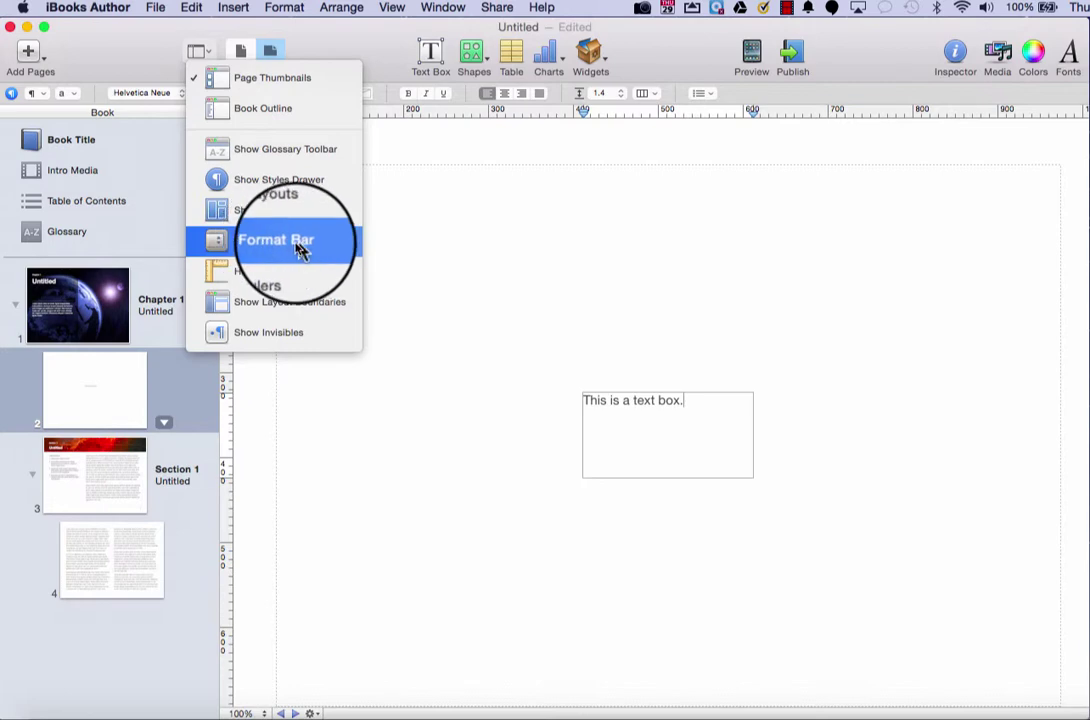
{"action": "left_click", "coordinate": [550, 224]}
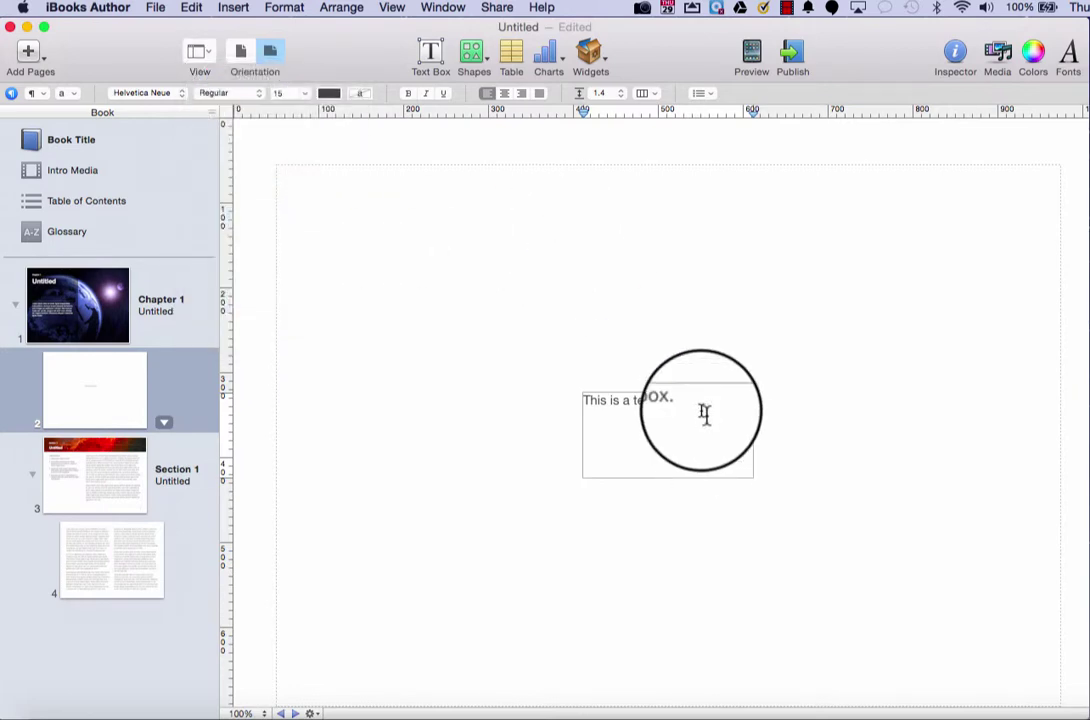
{"action": "left_click_drag", "start_coordinate": [700, 410], "coordinate": [563, 400]}
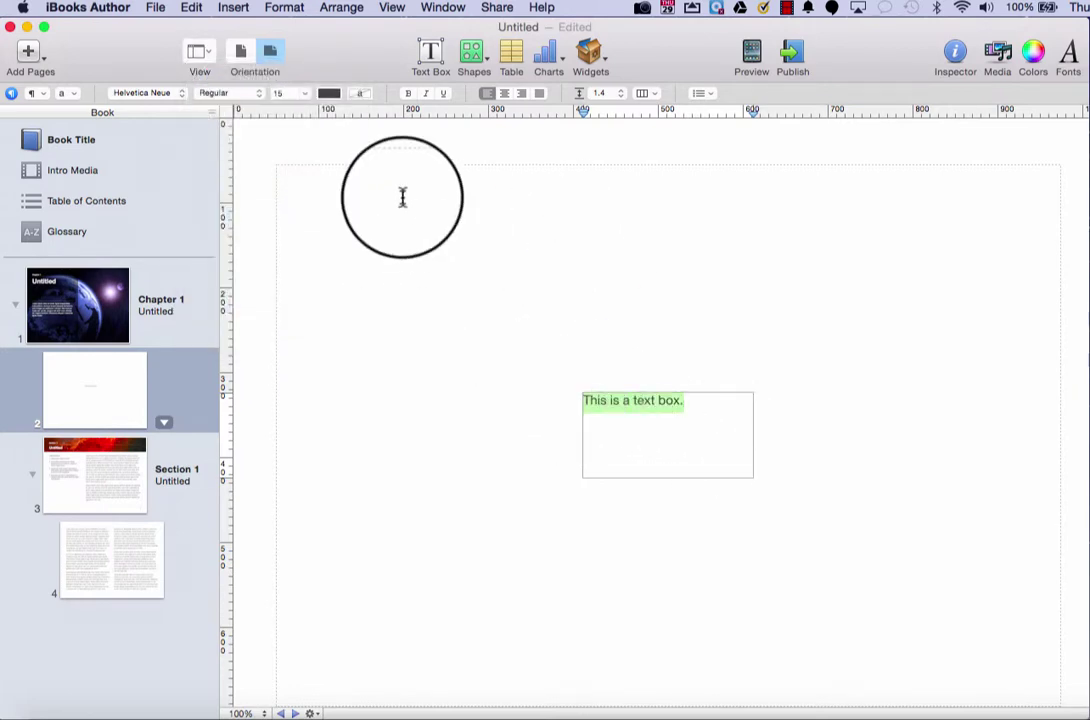
{"action": "left_click", "coordinate": [409, 95]}
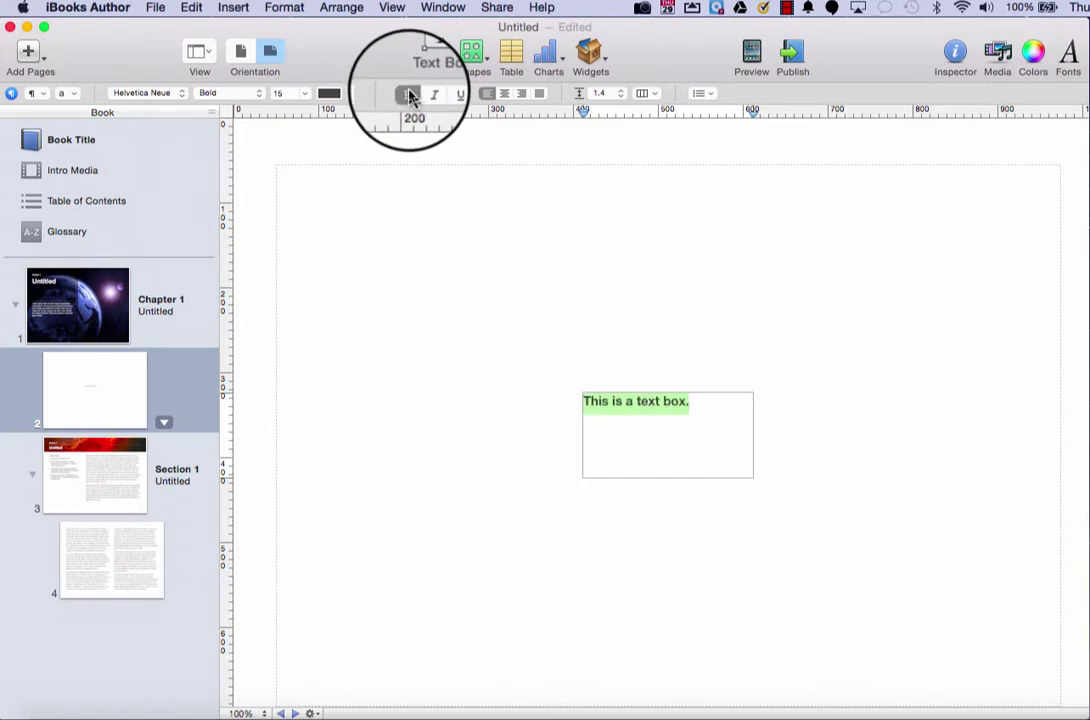
{"action": "left_click", "coordinate": [338, 95]}
{"action": "left_click", "coordinate": [389, 160]}
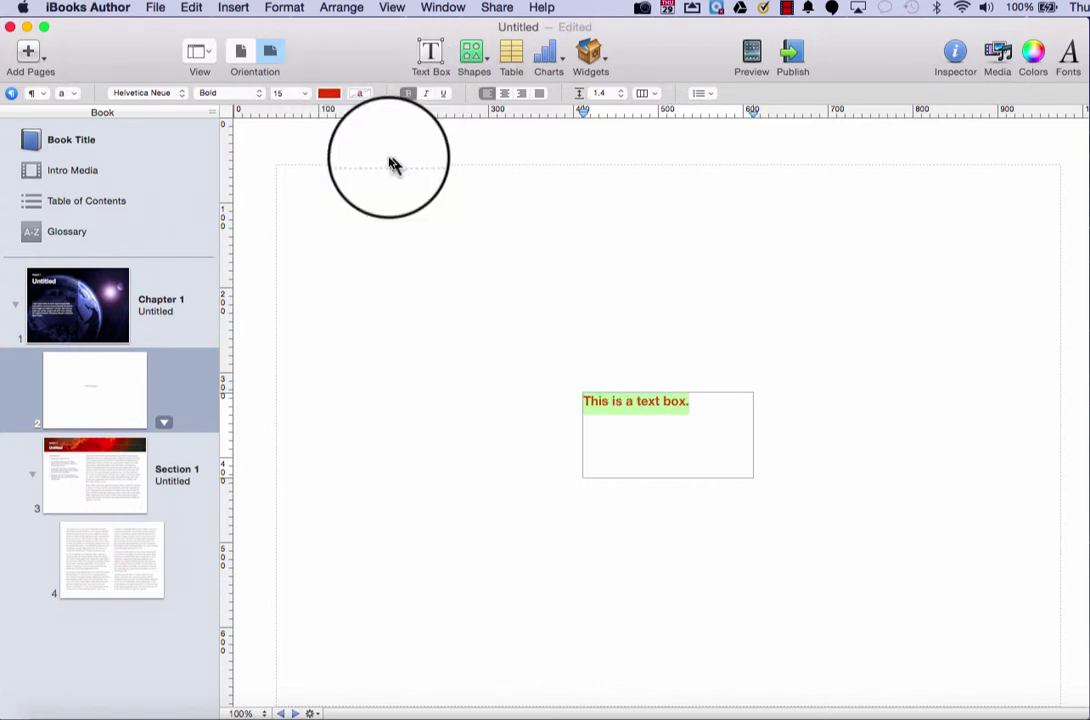
{"action": "left_click", "coordinate": [170, 93]}
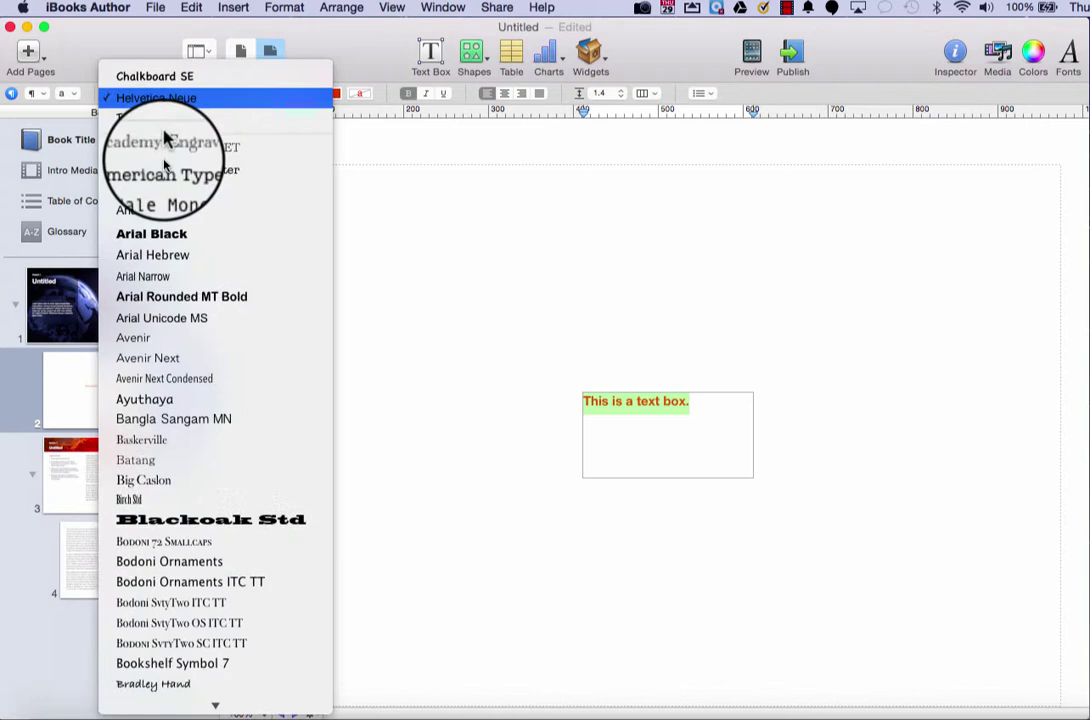
{"action": "left_click", "coordinate": [160, 231]}
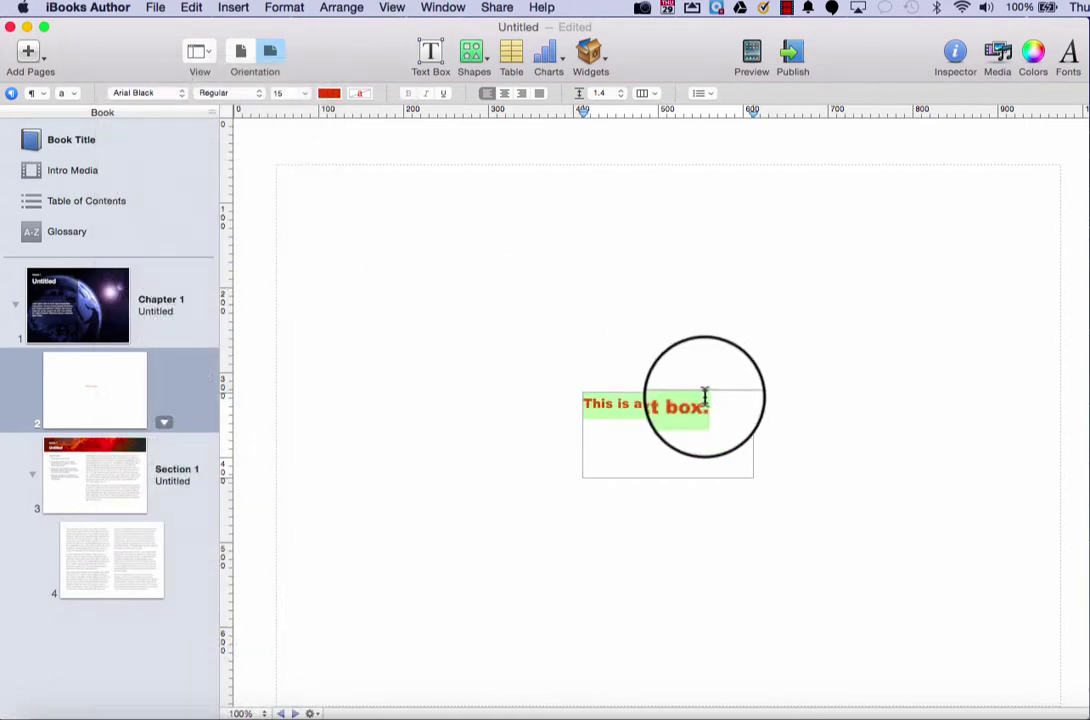
- Move the text box up and left and enlarge it to about 395 by 300 pt
{"action": "left_click", "coordinate": [754, 409]}
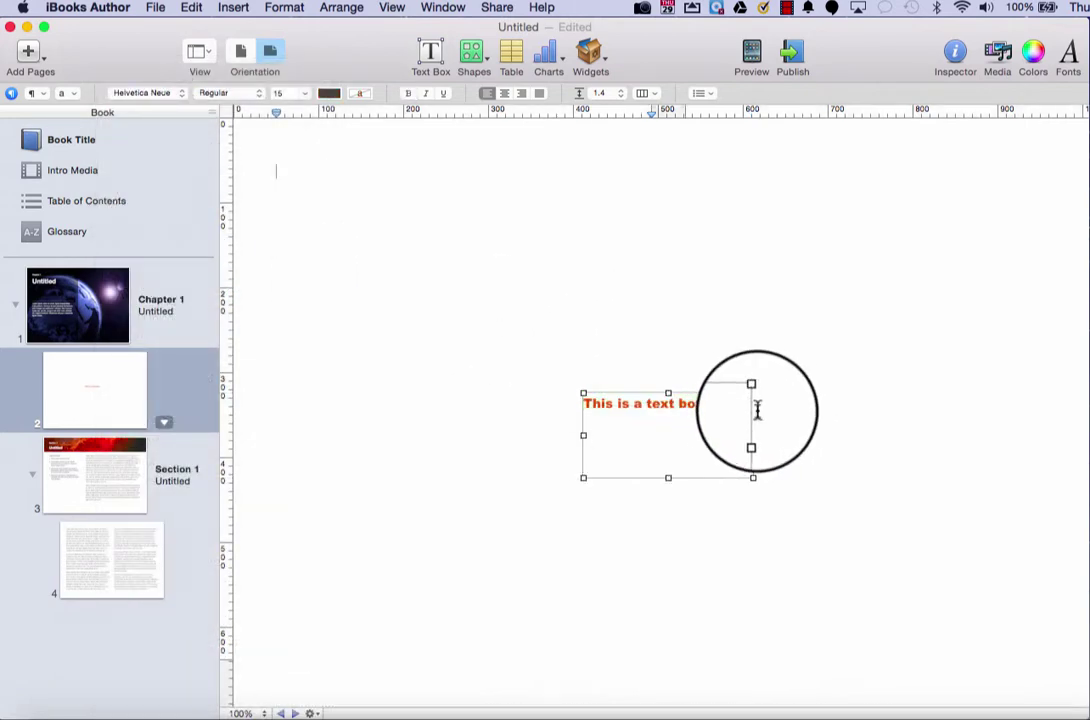
{"action": "left_click", "coordinate": [742, 407]}
{"action": "left_click", "coordinate": [742, 418]}
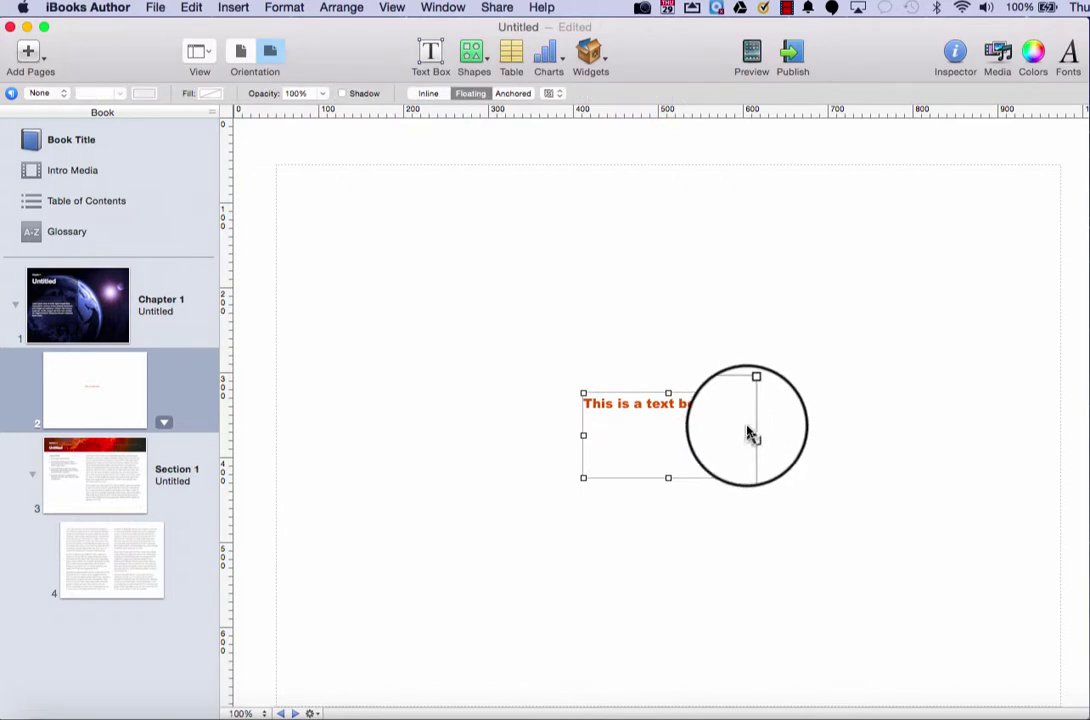
{"action": "left_click_drag", "start_coordinate": [742, 418], "coordinate": [635, 348]}
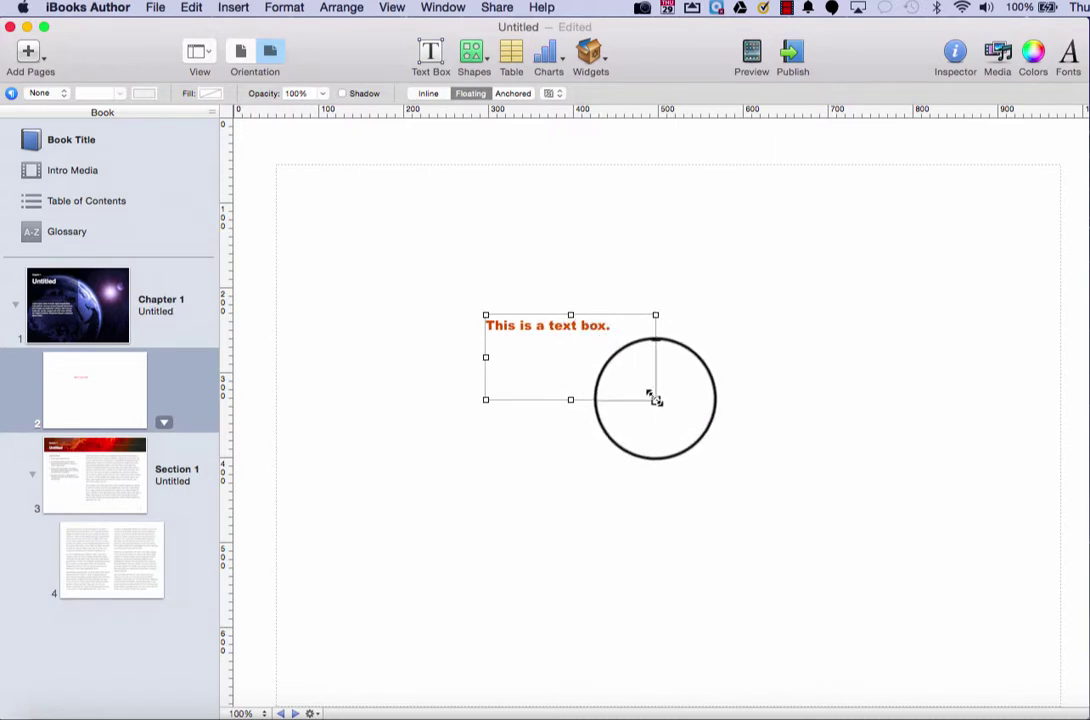
{"action": "left_click_drag", "start_coordinate": [655, 399], "coordinate": [878, 552]}
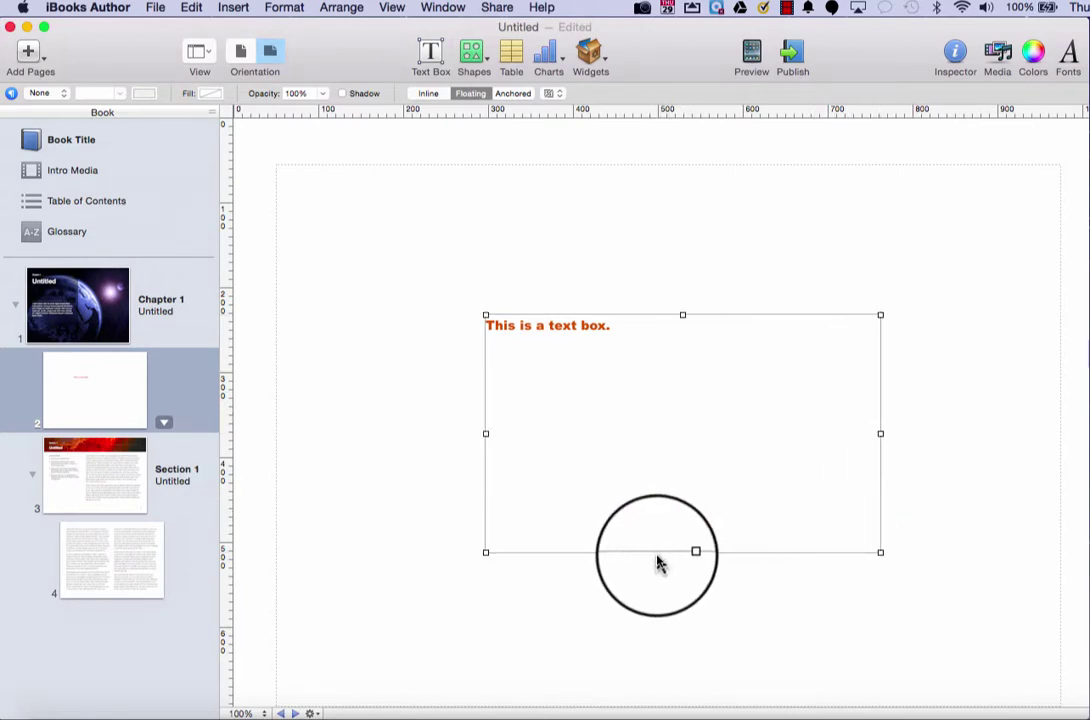
{"action": "left_click_drag", "start_coordinate": [682, 552], "coordinate": [698, 613]}
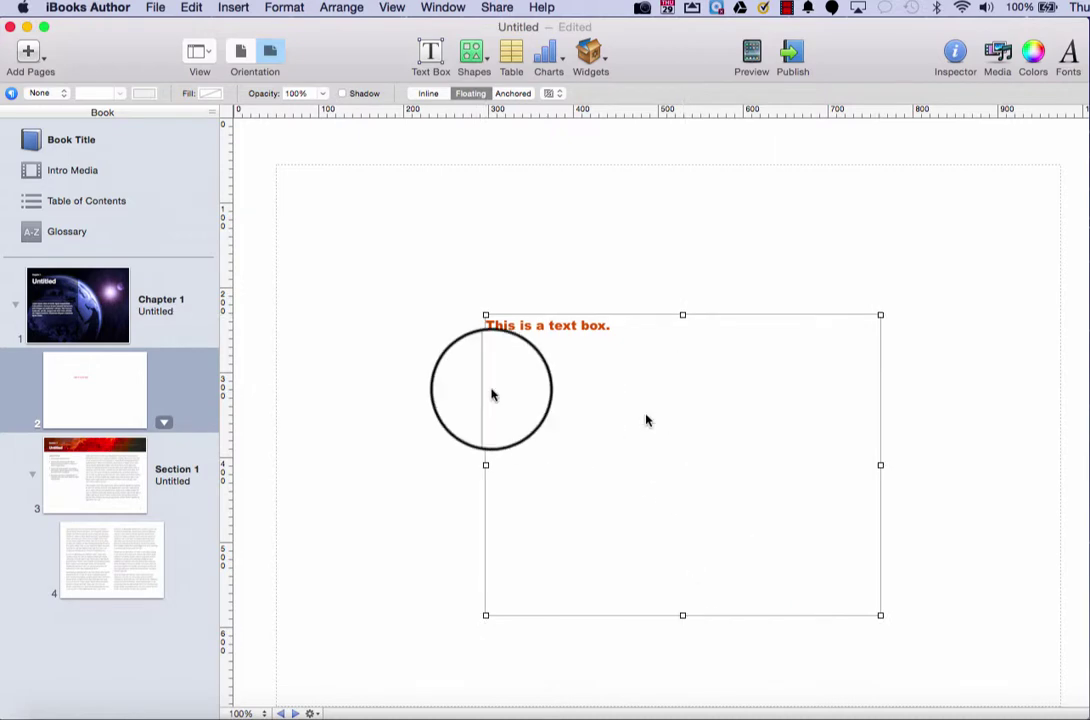
- Move the text box to the page's top-left corner and shrink it to fit its sentence
{"action": "left_click_drag", "start_coordinate": [660, 422], "coordinate": [453, 272]}
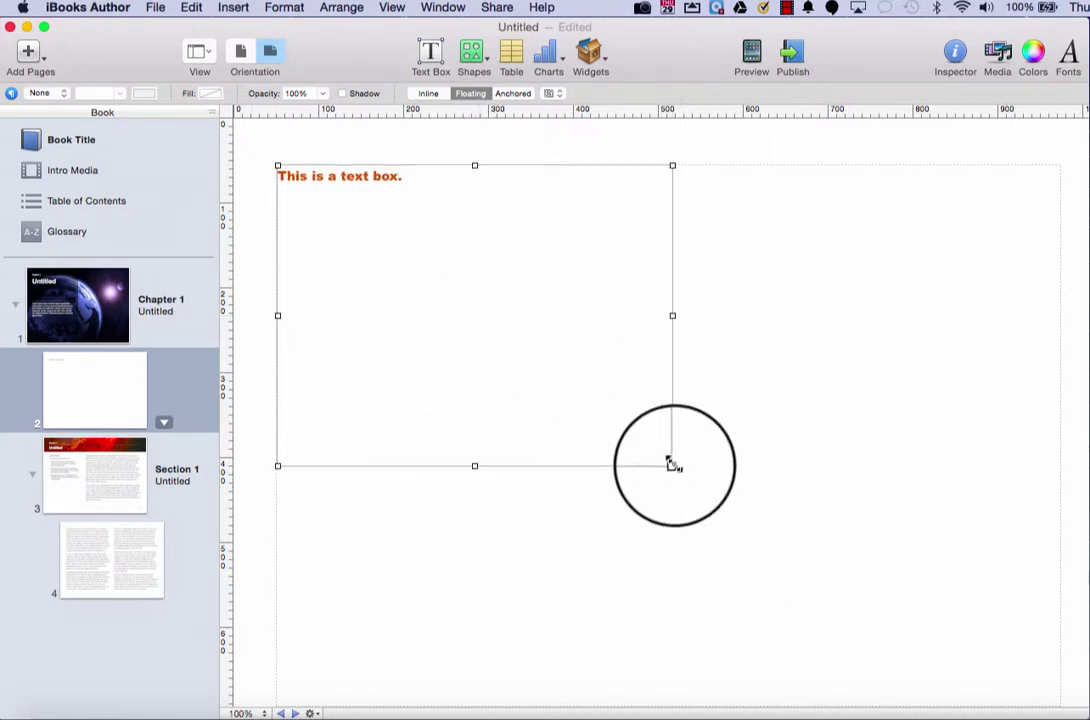
{"action": "left_click", "coordinate": [670, 460]}
{"action": "left_click_drag", "start_coordinate": [680, 469], "coordinate": [420, 218]}
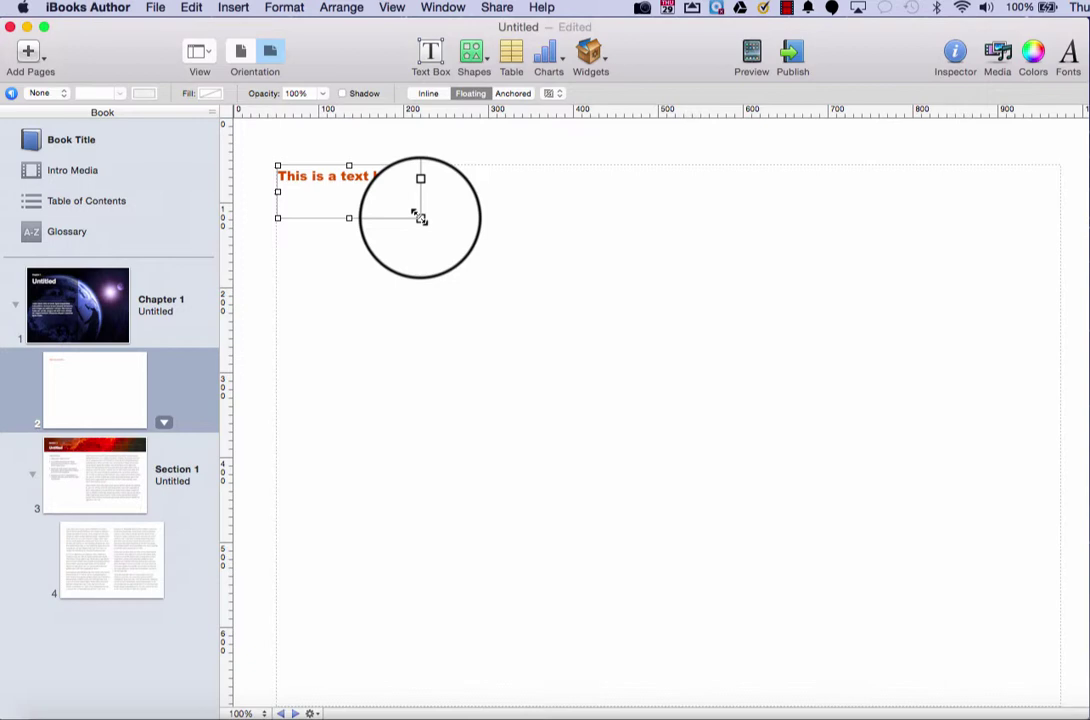
{"action": "left_click_drag", "start_coordinate": [420, 218], "coordinate": [408, 207]}
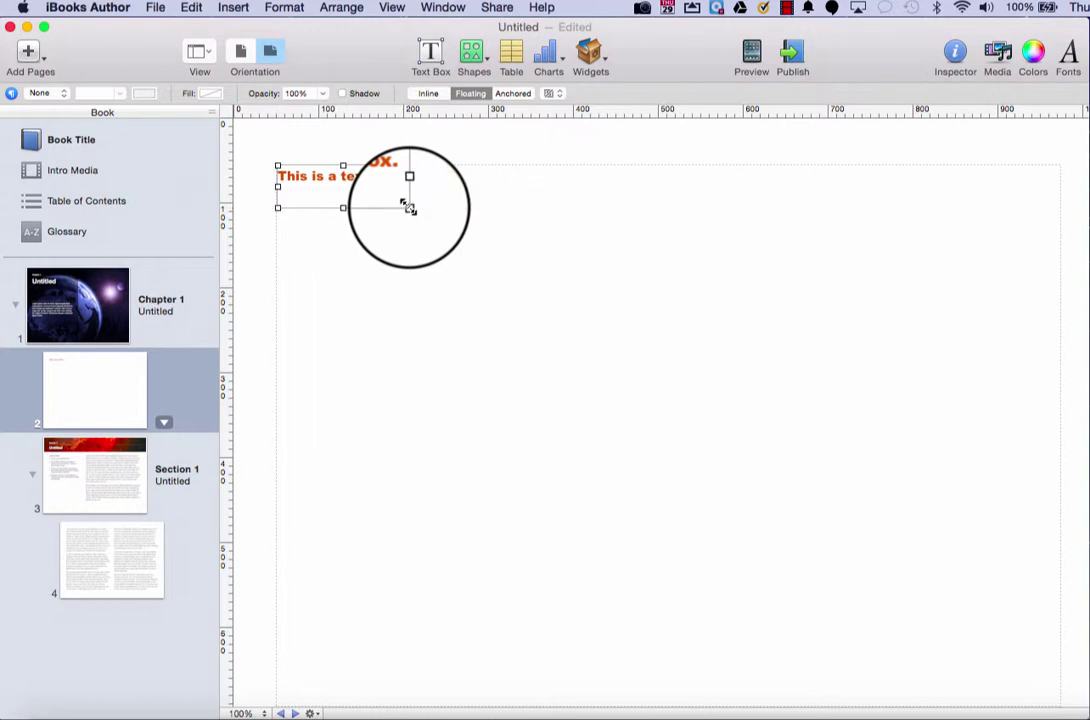
- Insert a square shape below the text box and stretch it into a tall rectangle near the centre
{"action": "left_click", "coordinate": [474, 58]}
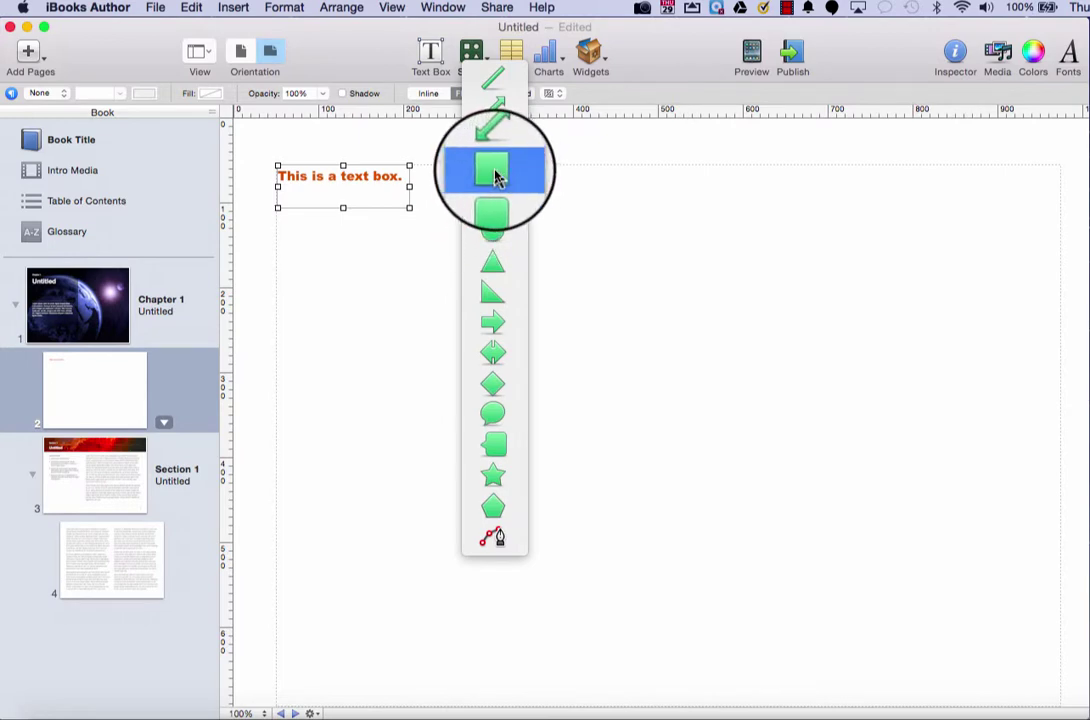
{"action": "left_click", "coordinate": [495, 175]}
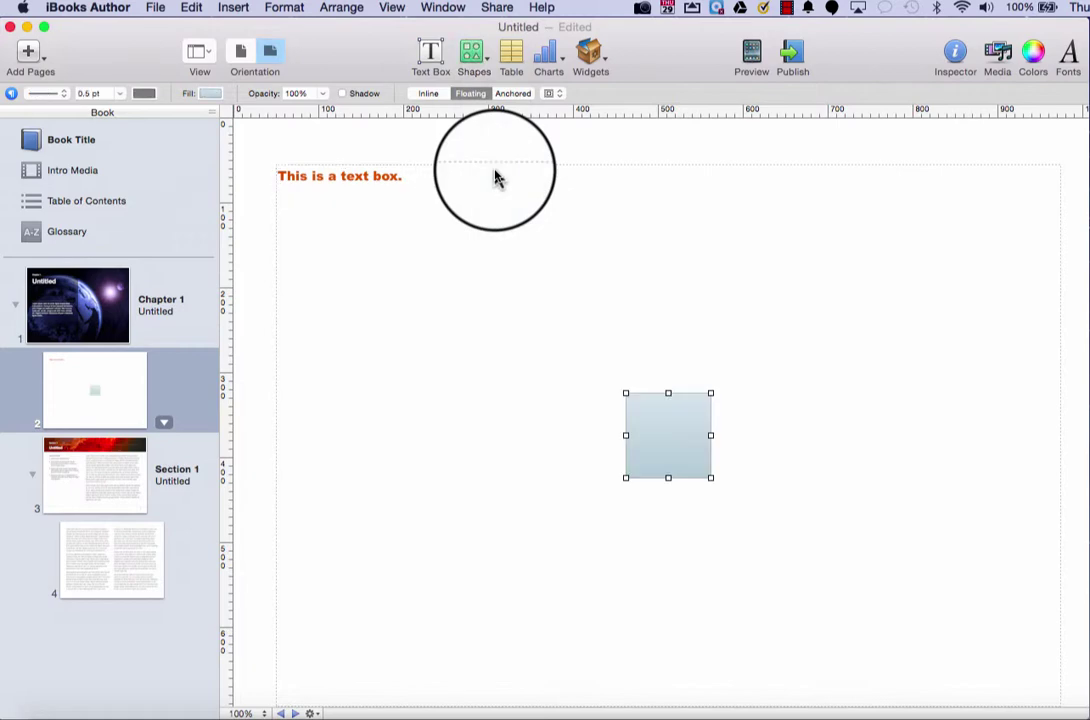
{"action": "left_click_drag", "start_coordinate": [670, 457], "coordinate": [702, 508]}
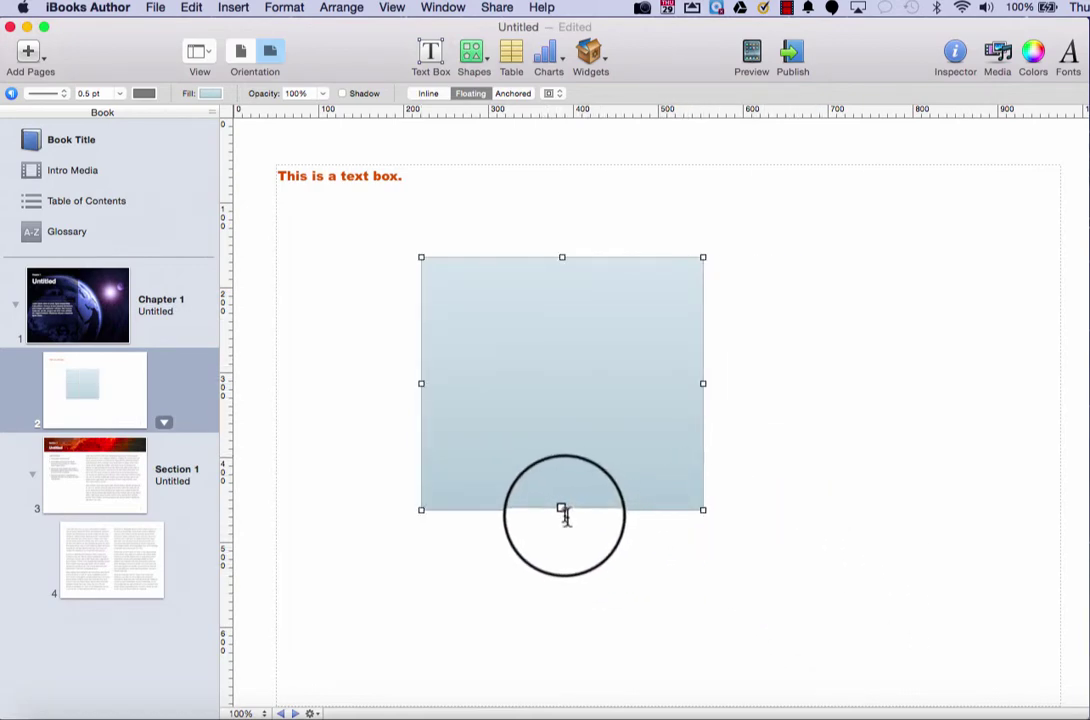
{"action": "left_click_drag", "start_coordinate": [562, 508], "coordinate": [561, 607]}
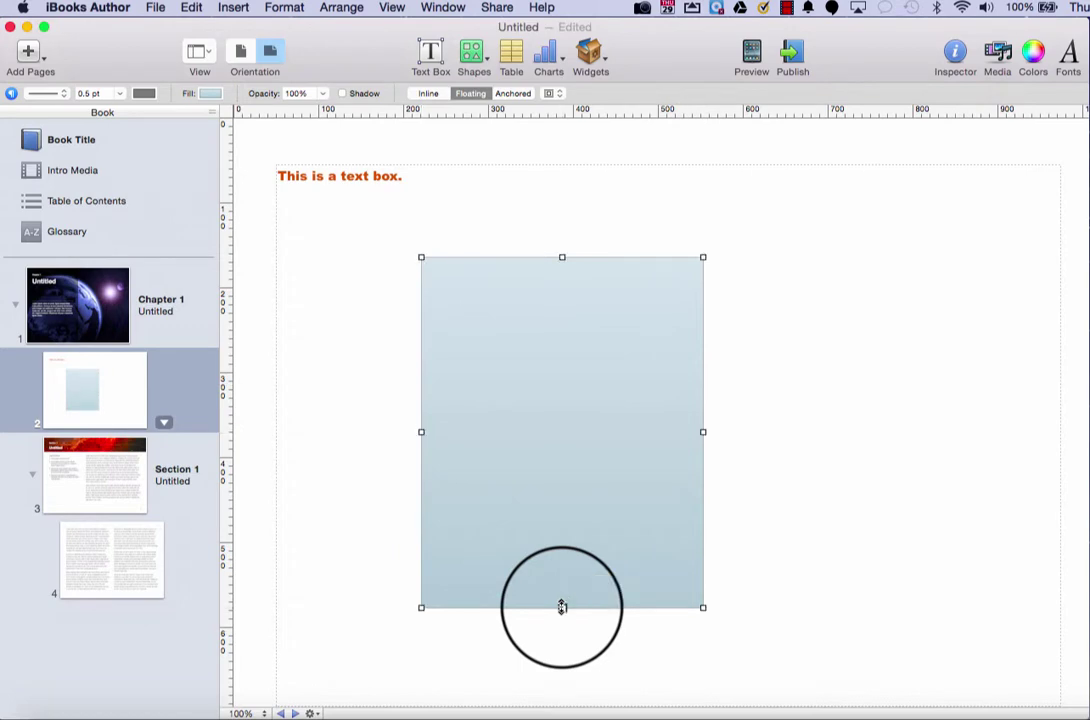
{"action": "left_click_drag", "start_coordinate": [550, 403], "coordinate": [560, 374]}
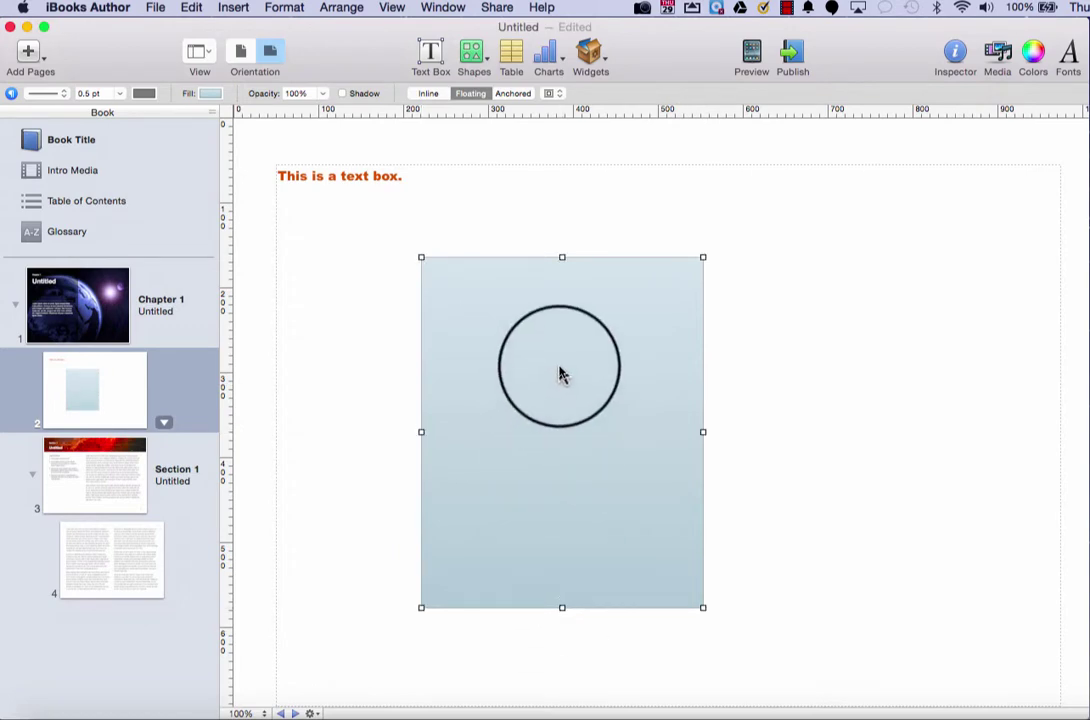
- Write 'This is a shape and also a text box!' in the rectangle in bold green
{"action": "double_click", "coordinate": [560, 367]}
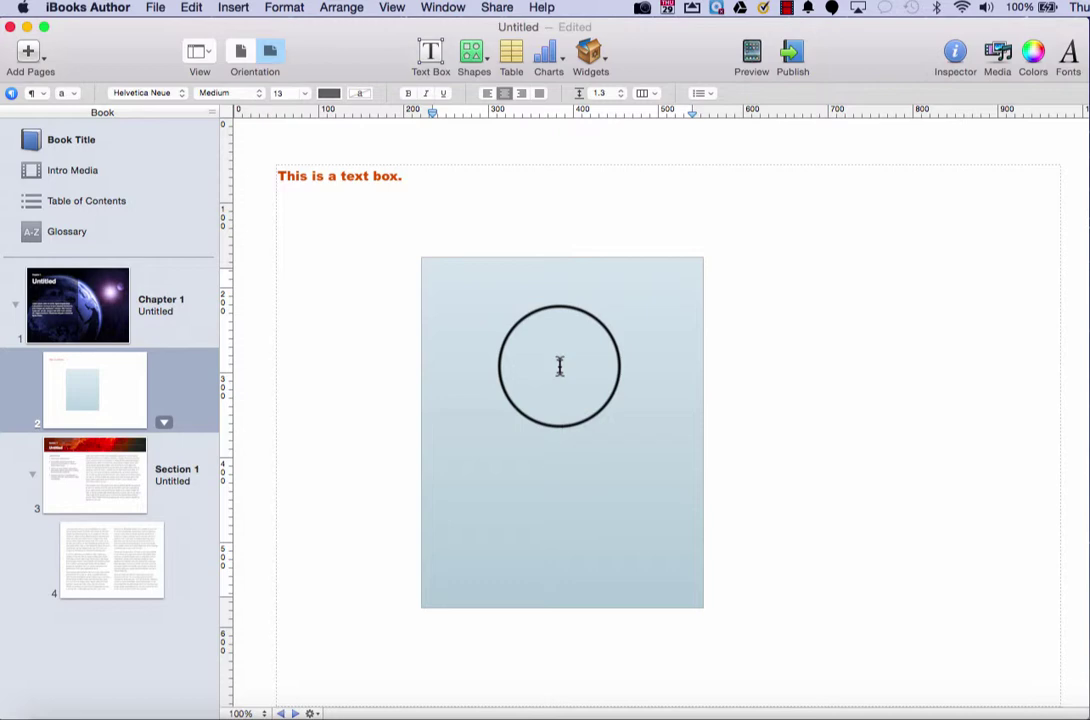
{"action": "type", "text": "This is a shape and als"}
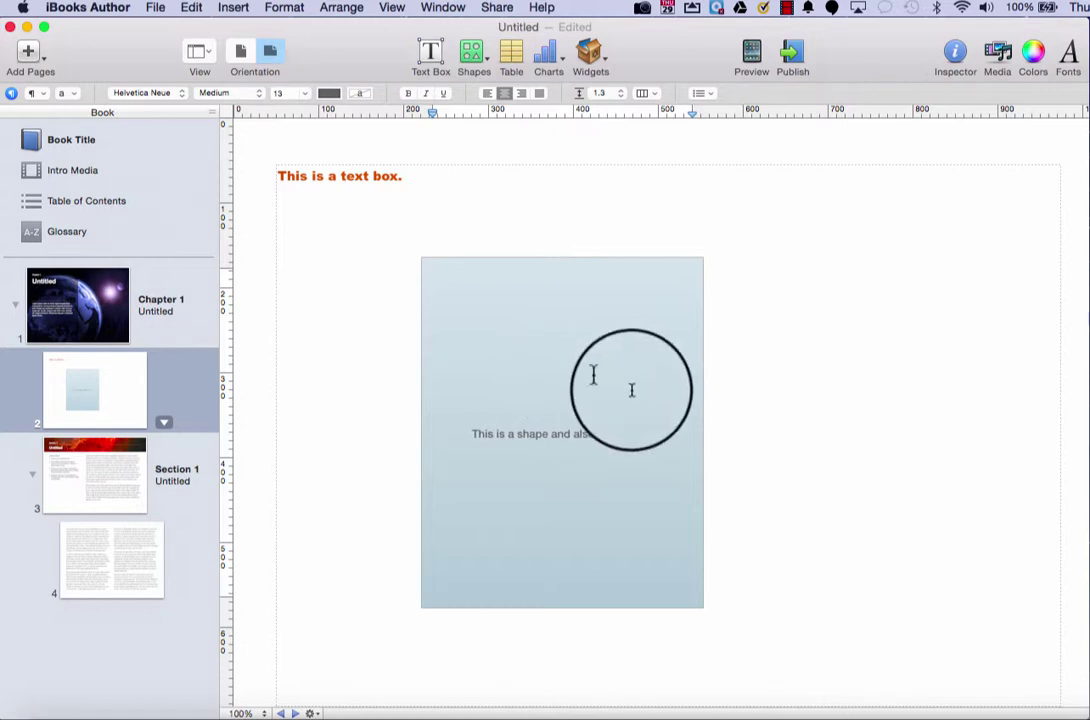
{"action": "left_click_drag", "start_coordinate": [662, 437], "coordinate": [458, 431]}
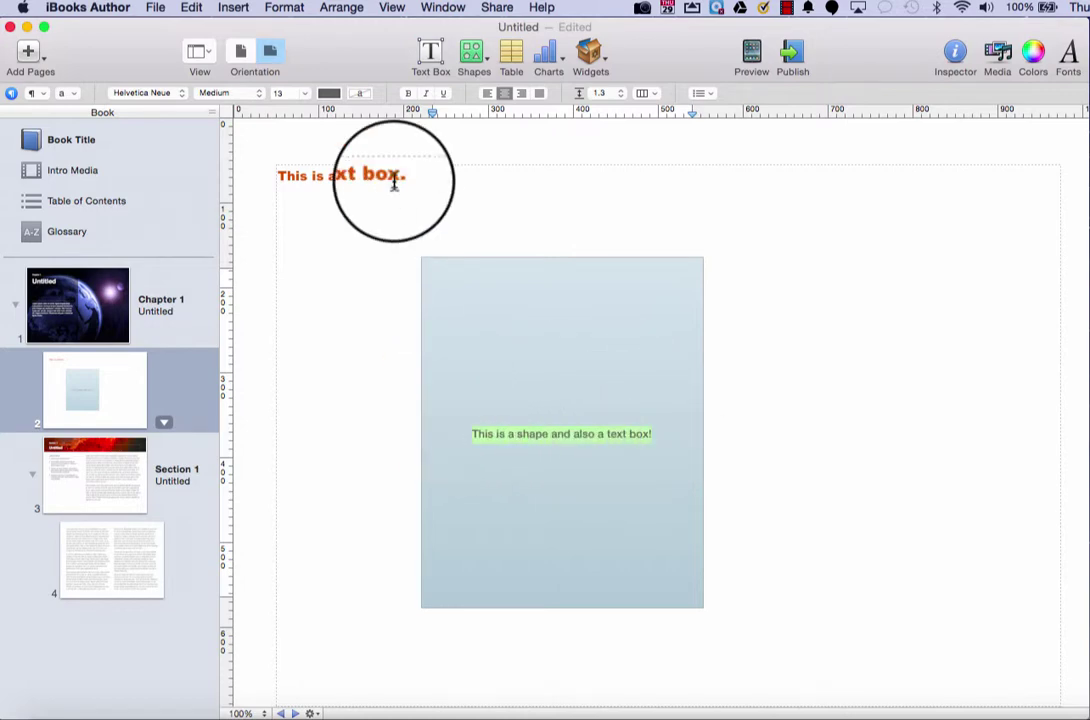
{"action": "left_click", "coordinate": [410, 95]}
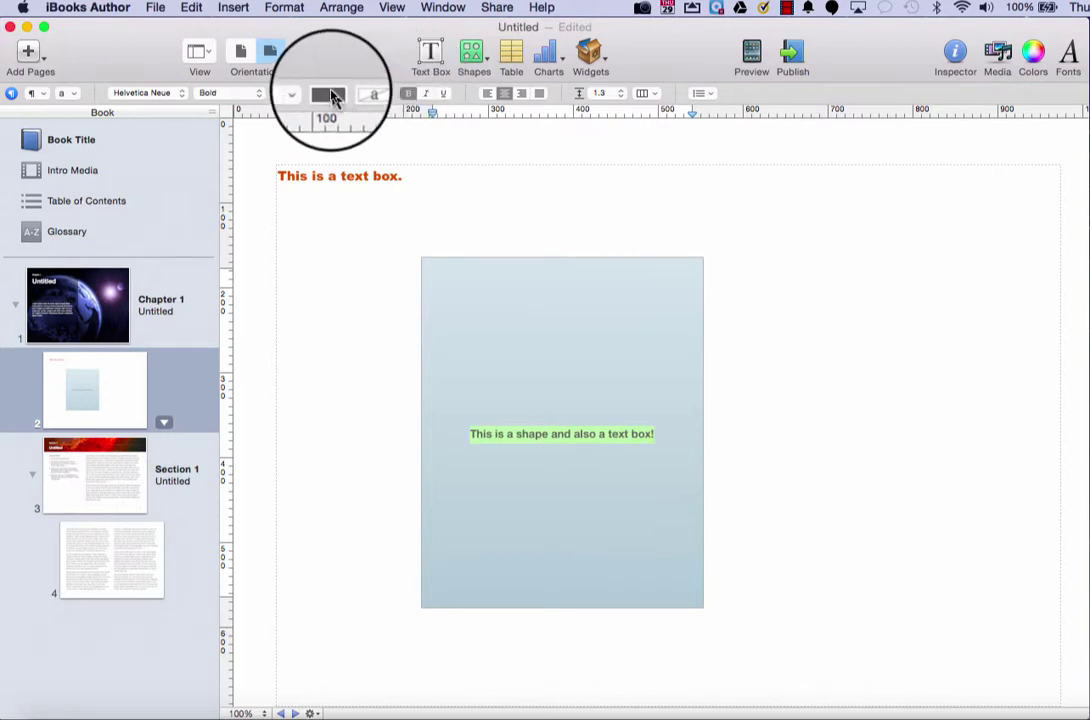
{"action": "left_click", "coordinate": [330, 93]}
{"action": "left_click", "coordinate": [448, 172]}
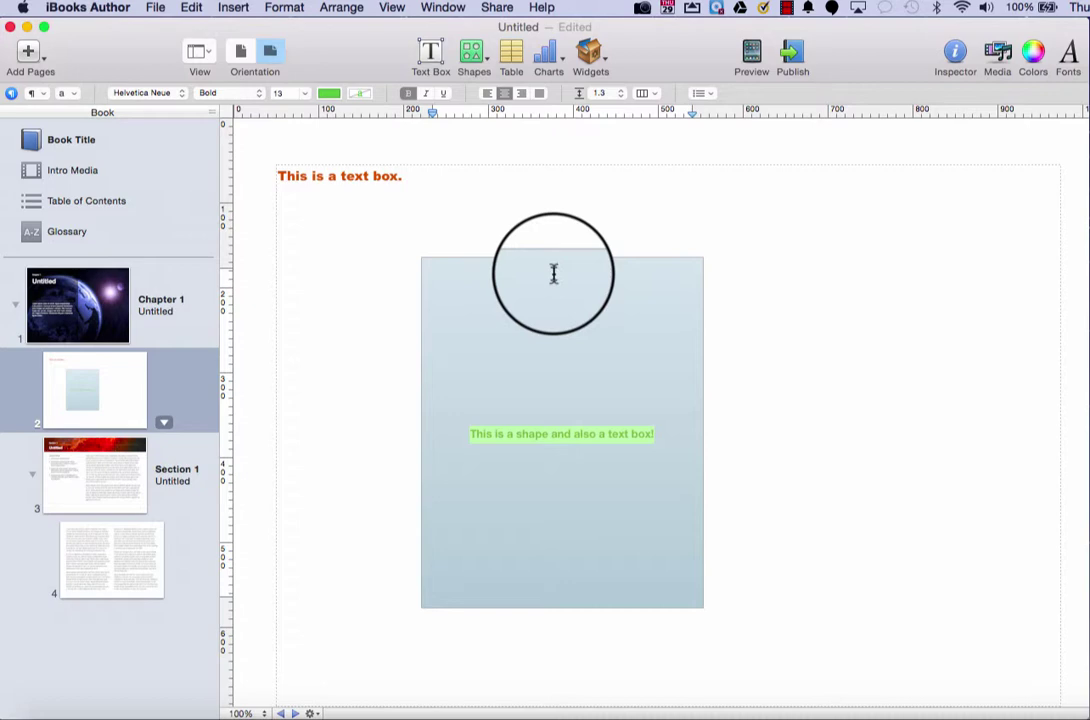
{"action": "left_click", "coordinate": [368, 292]}
{"action": "left_click", "coordinate": [437, 300]}
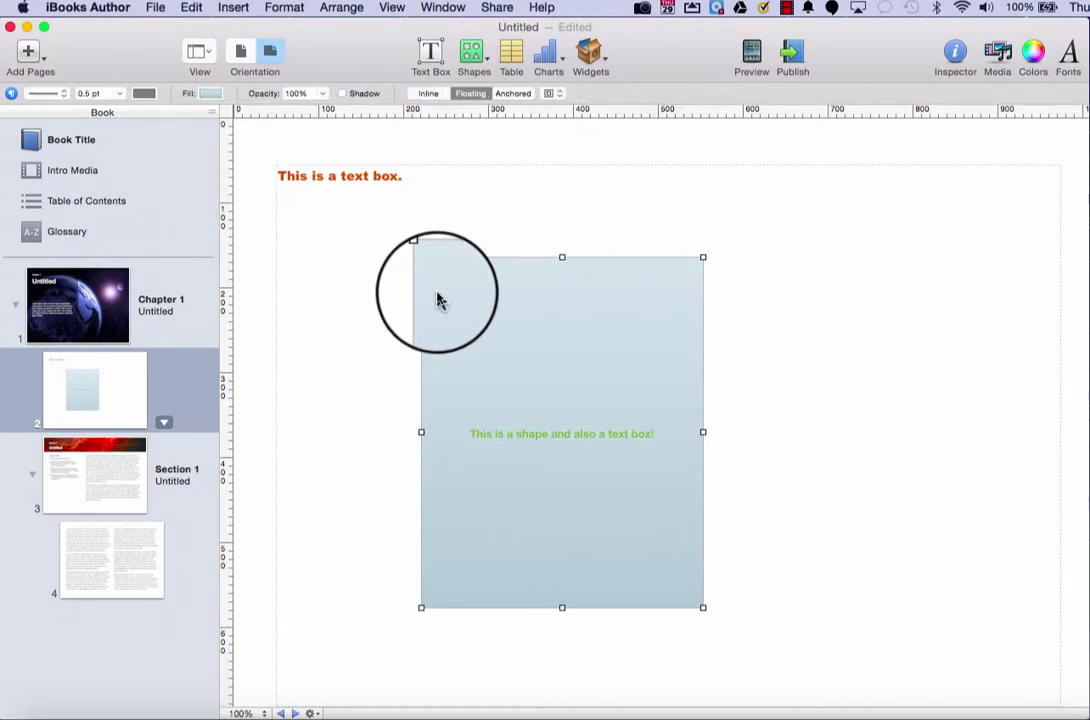
- Fill the rectangle with orange and give it a corner-bracket picture frame border
{"action": "left_click", "coordinate": [211, 95]}
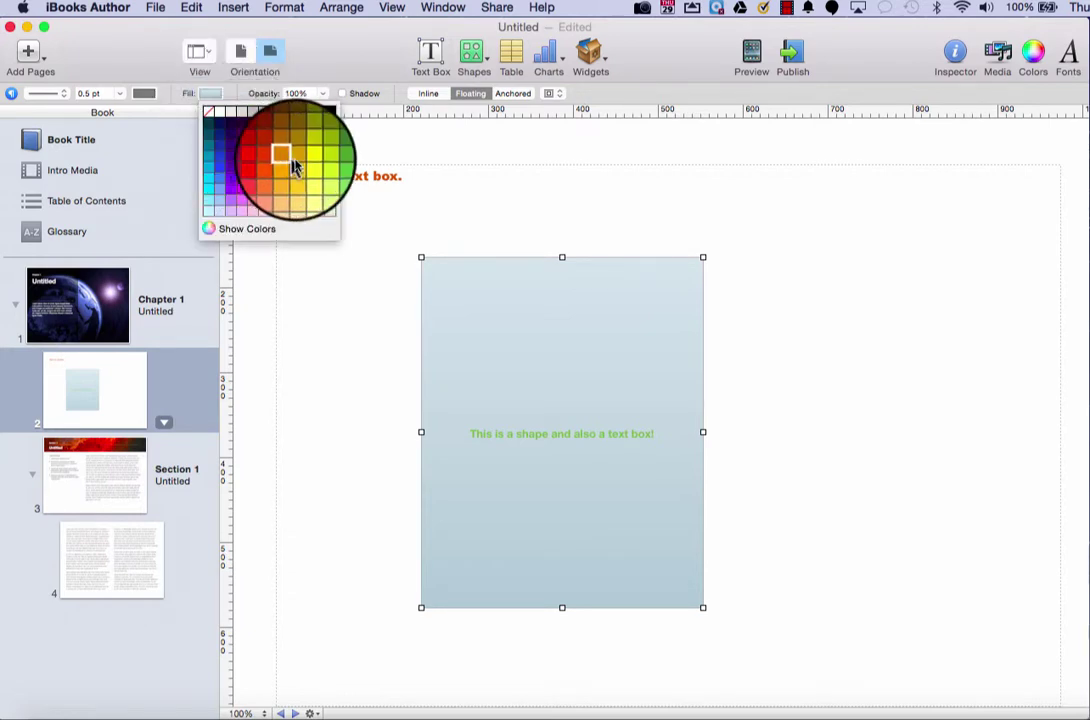
{"action": "left_click", "coordinate": [287, 165]}
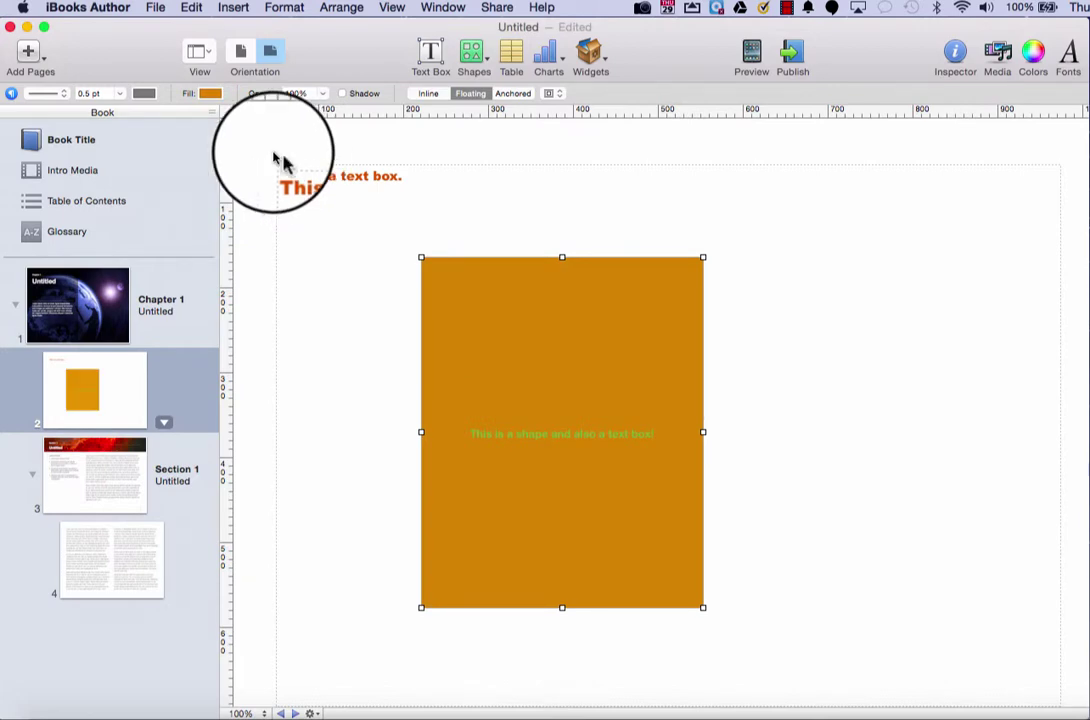
{"action": "left_click", "coordinate": [65, 97]}
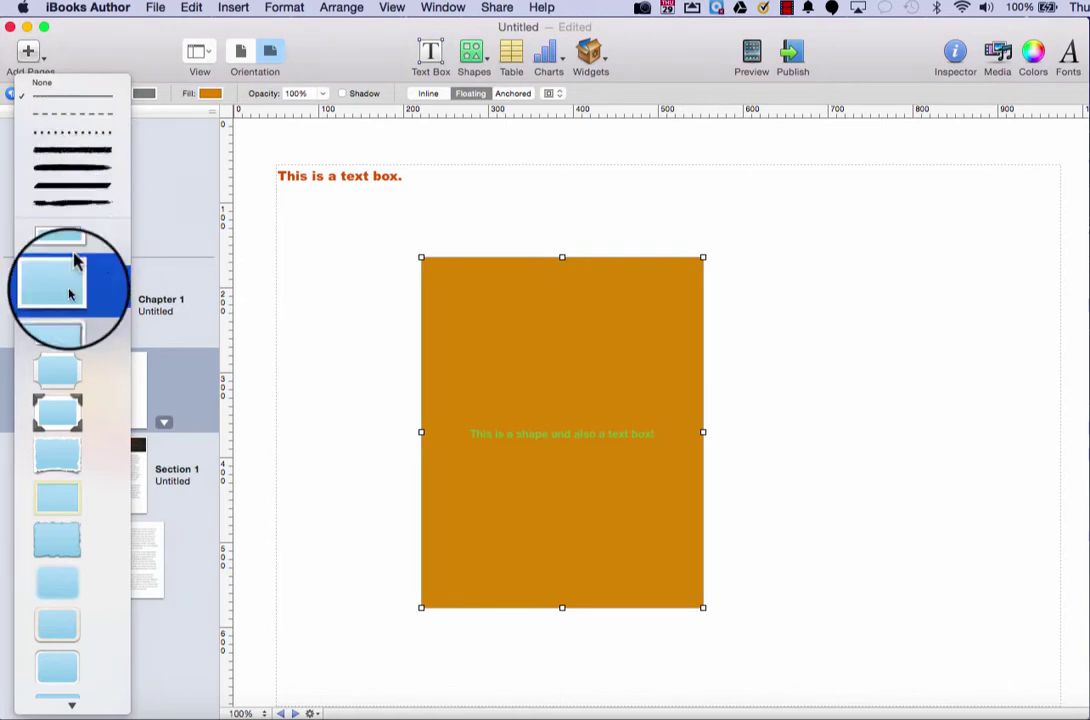
{"action": "left_click", "coordinate": [75, 78]}
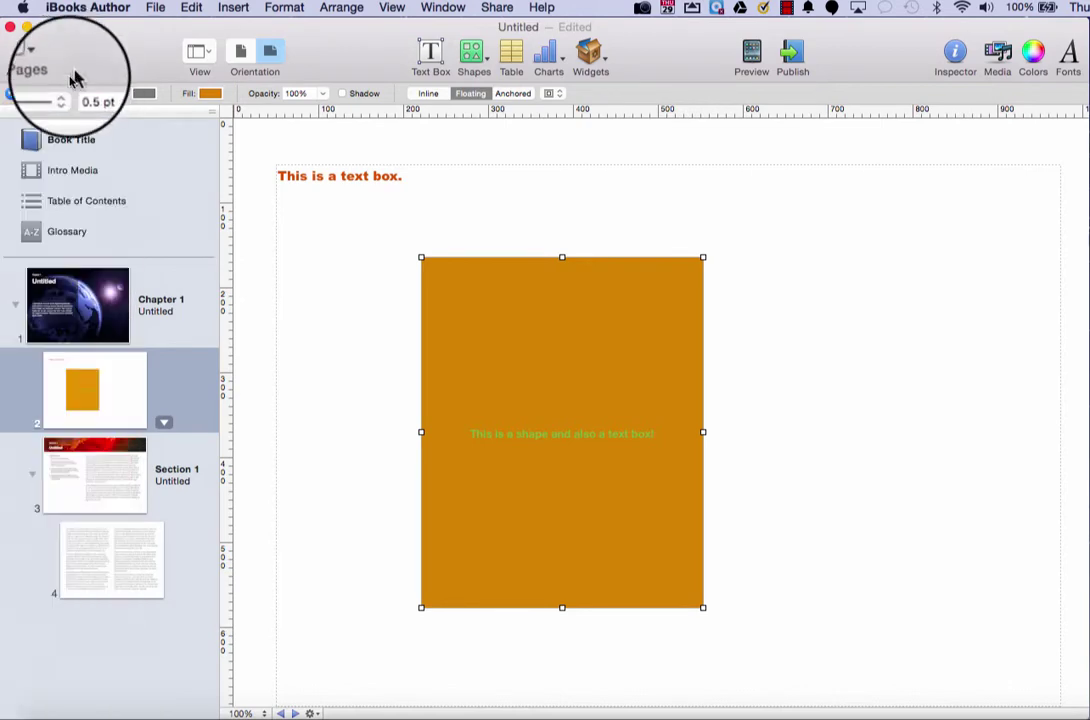
{"action": "left_click", "coordinate": [58, 97]}
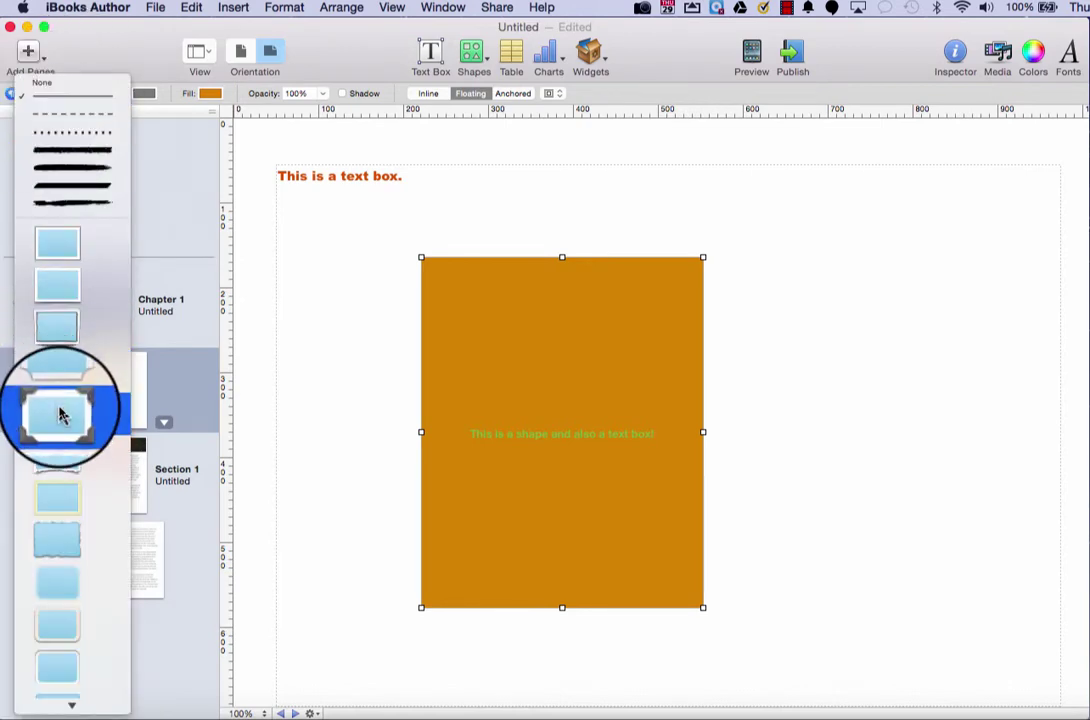
{"action": "left_click", "coordinate": [60, 414]}
{"action": "left_click", "coordinate": [40, 95]}
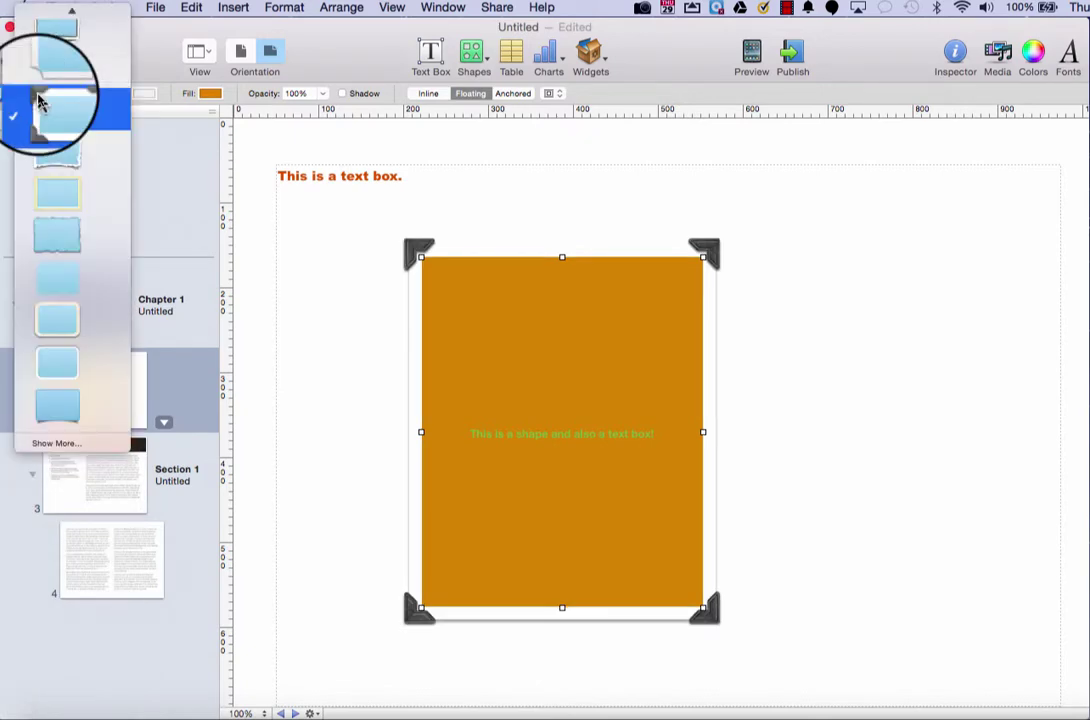
{"action": "scroll", "coordinate": [85, 178], "scroll_direction": "up", "scroll_amount": 3}
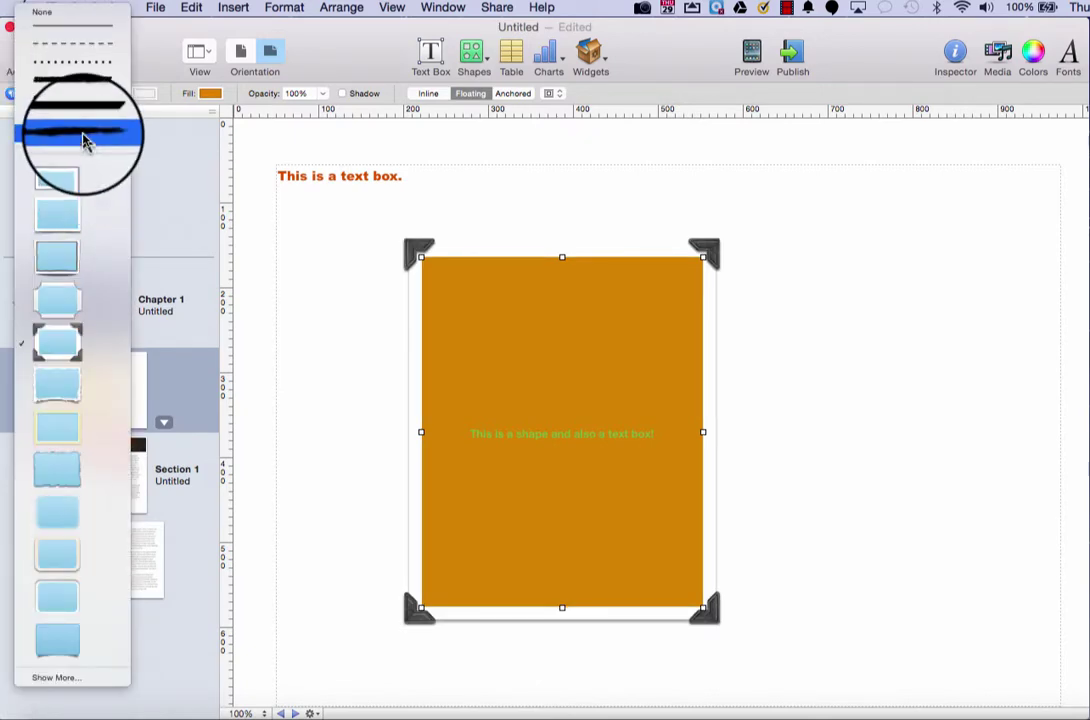
- Give the shape an 8 pt blue border and a drop shadow, then move it up-left
{"action": "left_click", "coordinate": [85, 138]}
{"action": "left_click", "coordinate": [145, 94]}
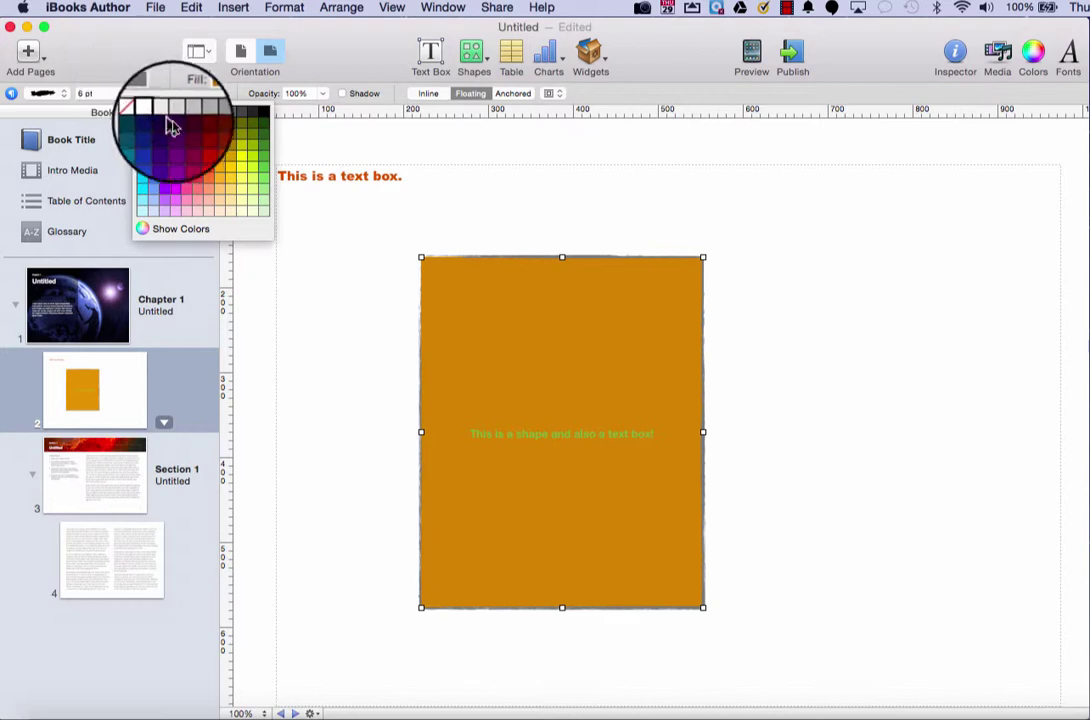
{"action": "left_click", "coordinate": [147, 158]}
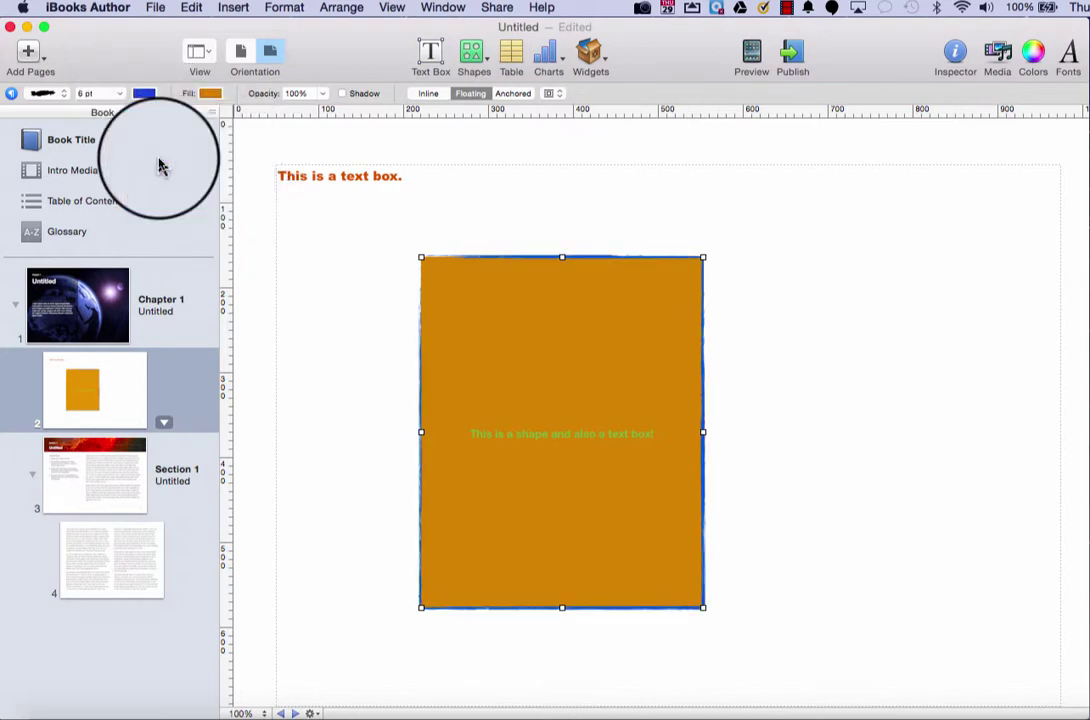
{"action": "left_click", "coordinate": [119, 93]}
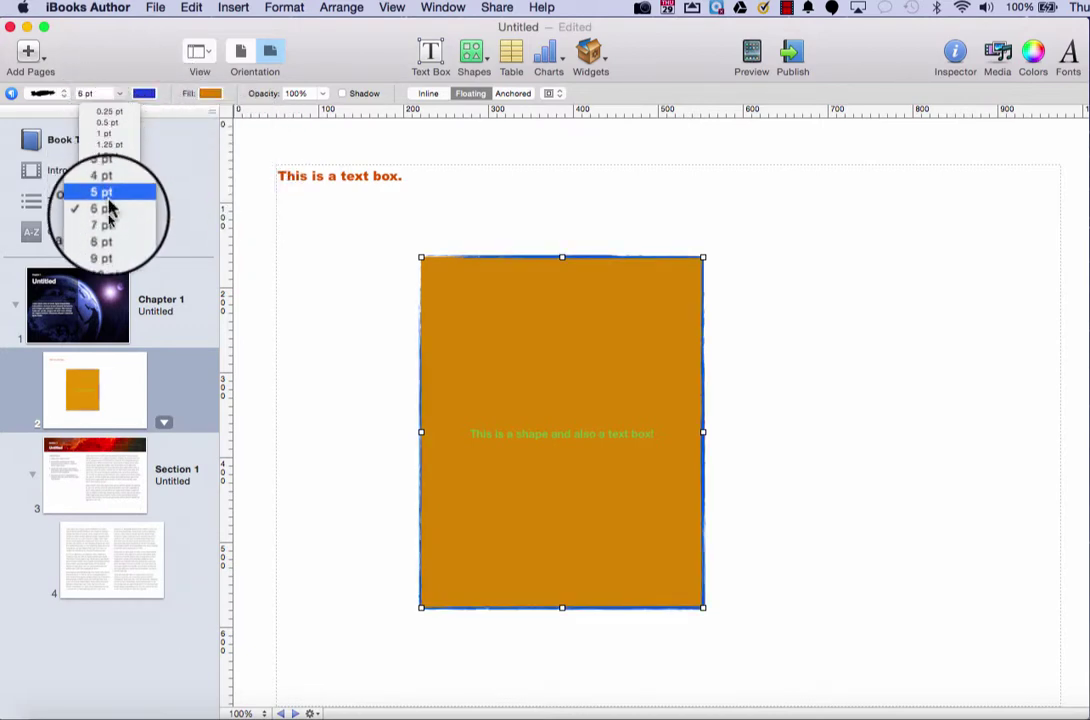
{"action": "left_click", "coordinate": [109, 236]}
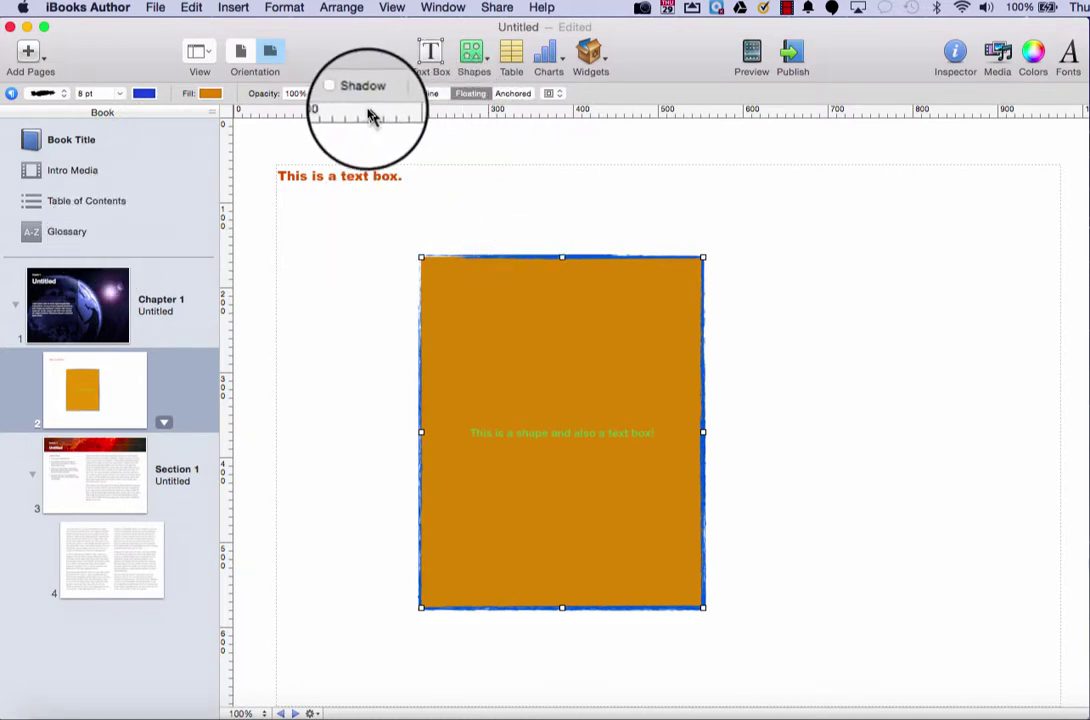
{"action": "left_click", "coordinate": [342, 94]}
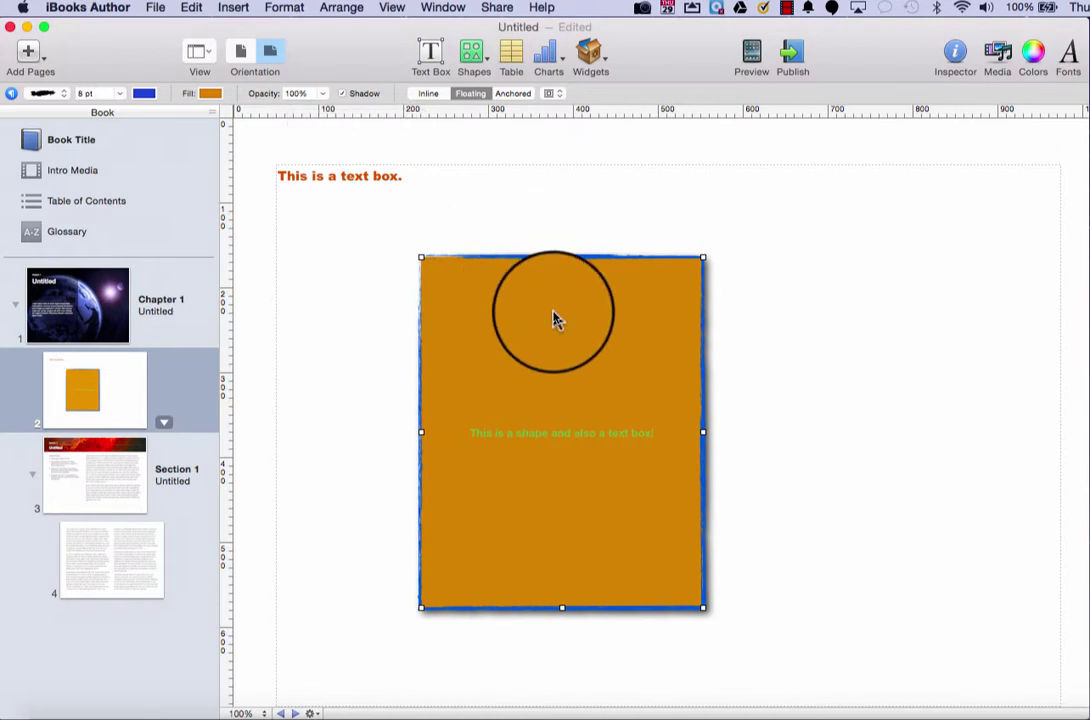
{"action": "left_click_drag", "start_coordinate": [538, 324], "coordinate": [397, 275]}
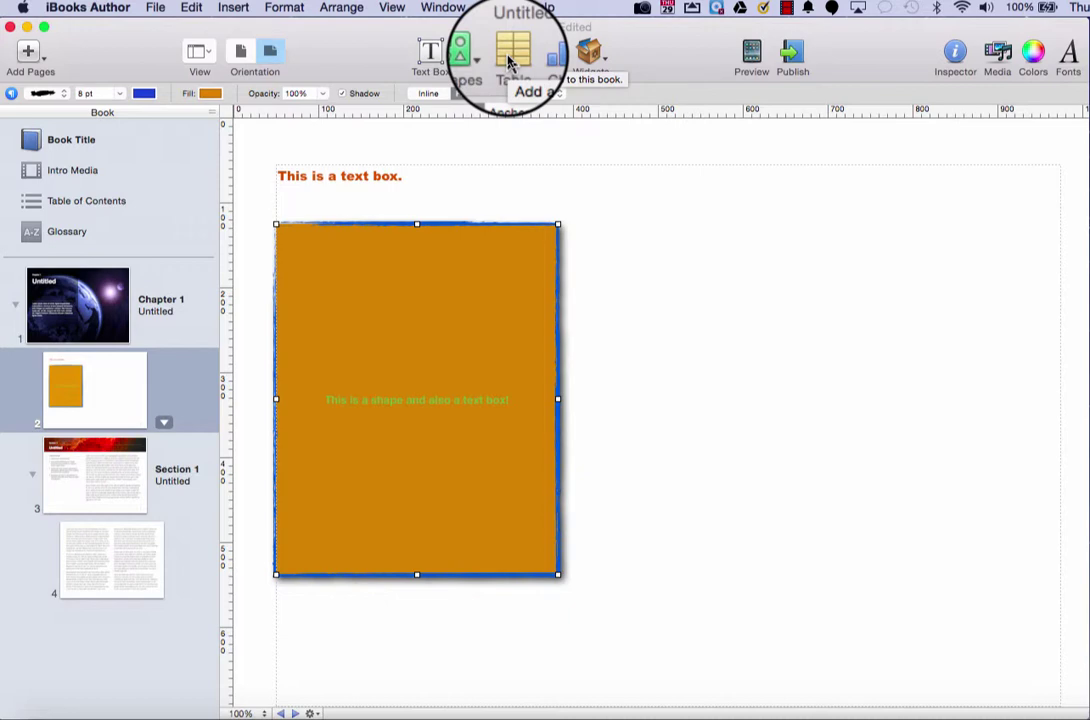
- Insert a four-column table overlapping the orange shape's right side, undoing a stray header selection
{"action": "left_click", "coordinate": [508, 62]}
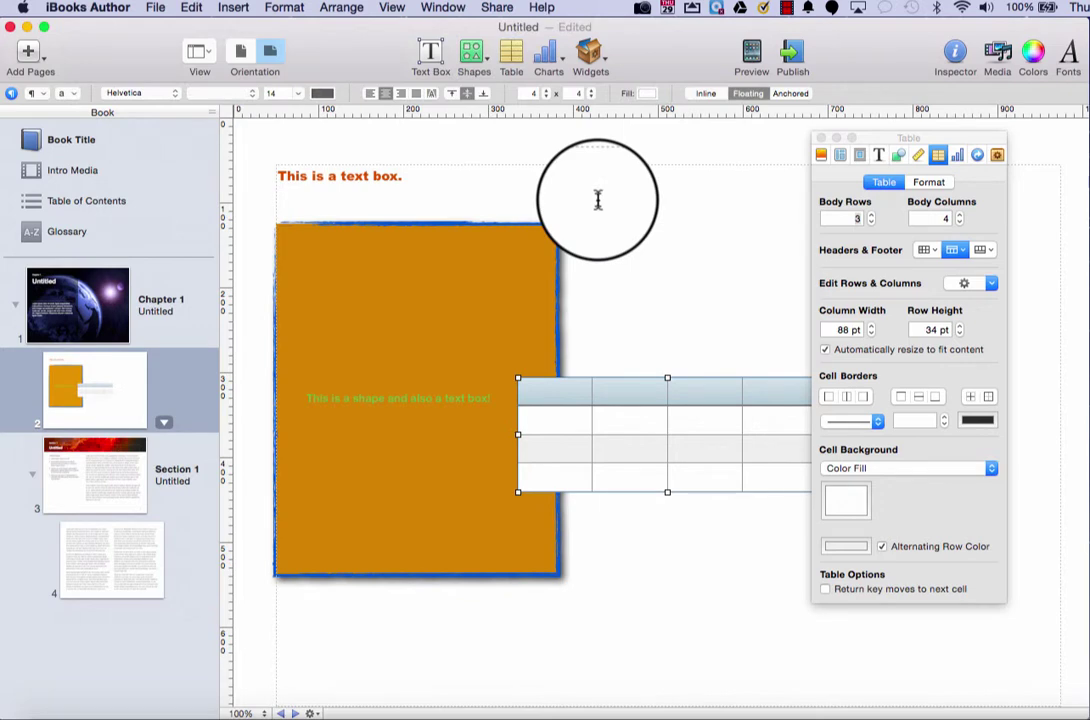
{"action": "left_click_drag", "start_coordinate": [718, 398], "coordinate": [610, 396]}
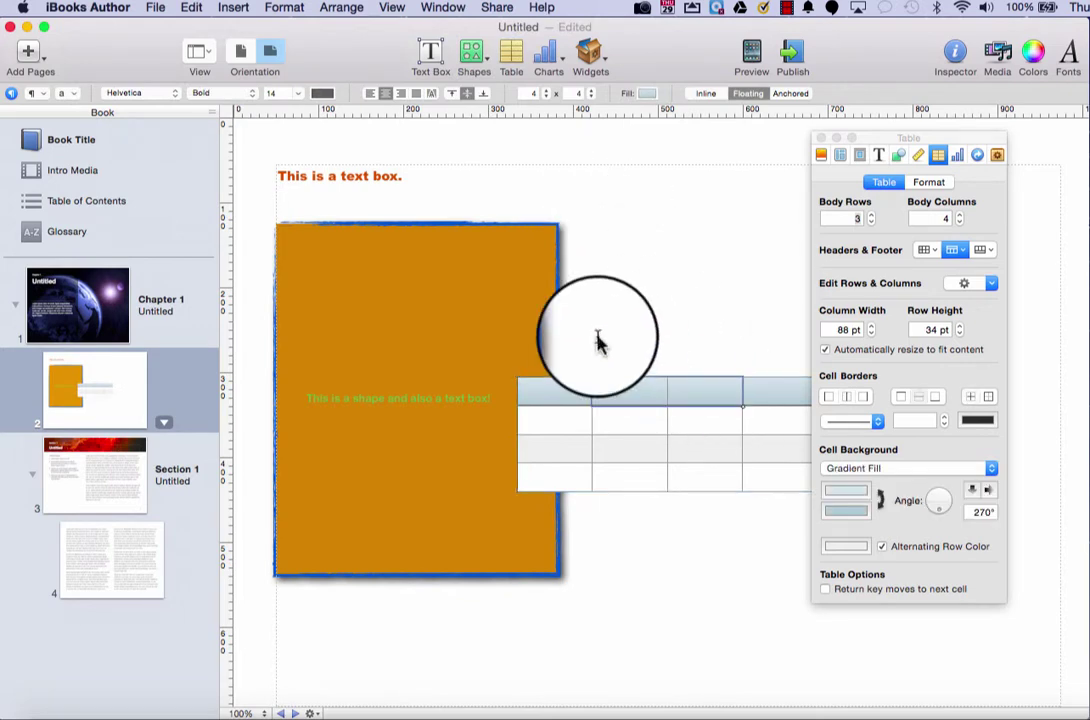
{"action": "left_click_drag", "start_coordinate": [882, 147], "coordinate": [948, 178]}
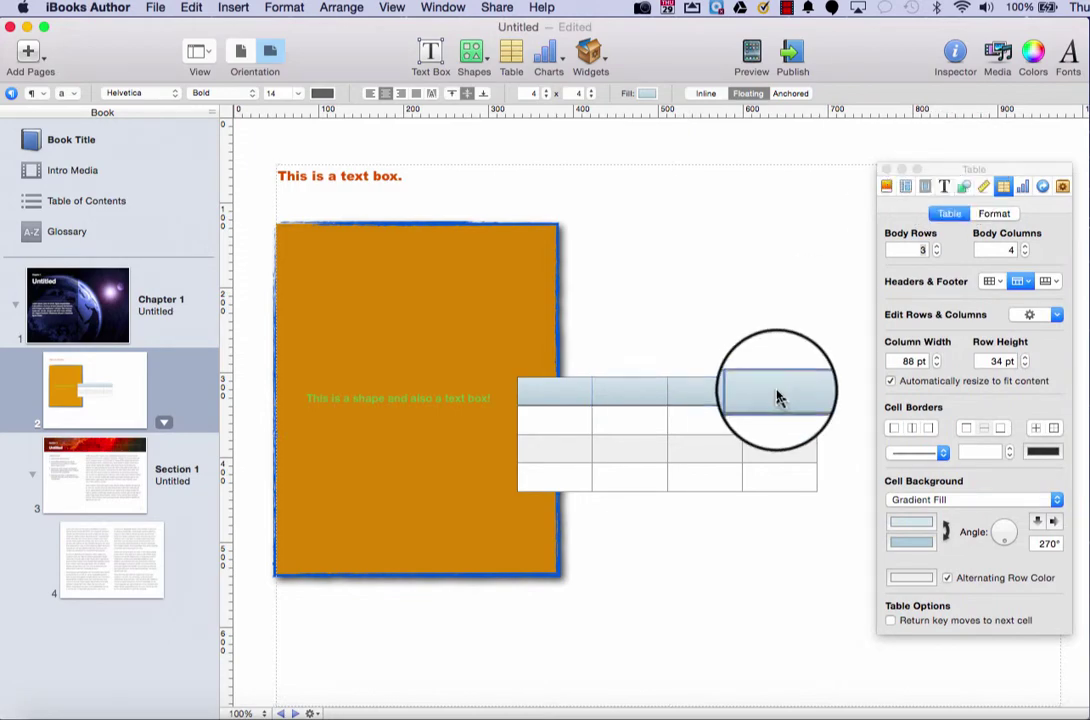
{"action": "left_click_drag", "start_coordinate": [640, 396], "coordinate": [557, 224]}
{"action": "key", "text": "super+z"}
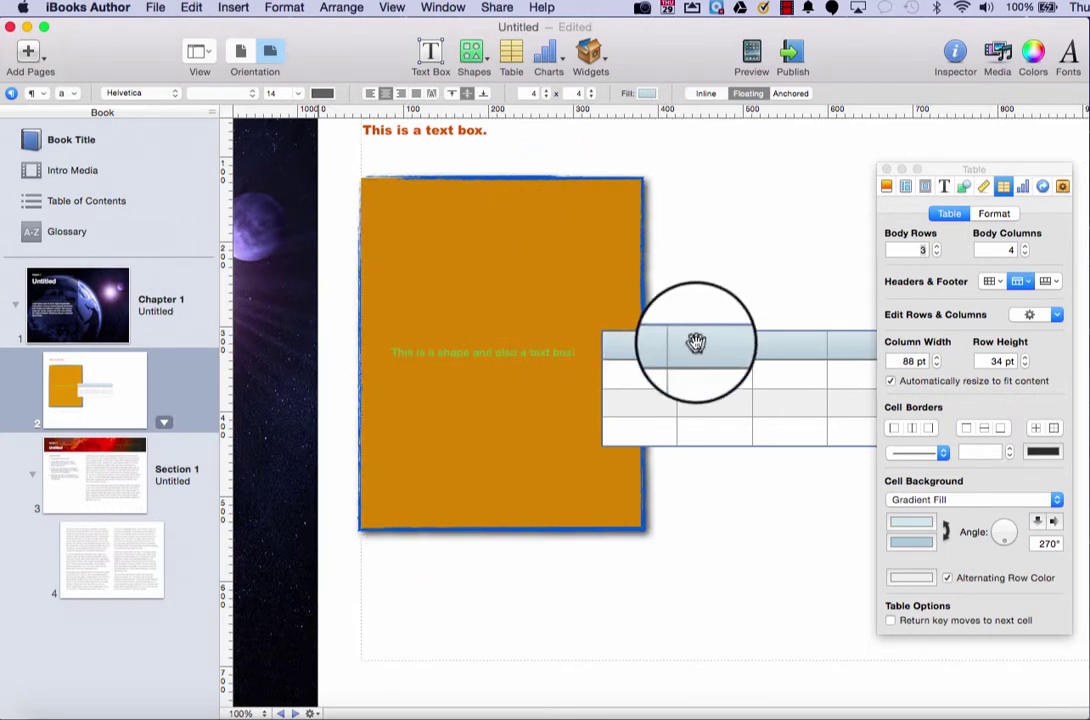
- Enter 5 in column three's second body row and '#' in its header, then close the Table Inspector
{"action": "scroll", "coordinate": [696, 345], "scroll_direction": "right", "scroll_amount": 5}
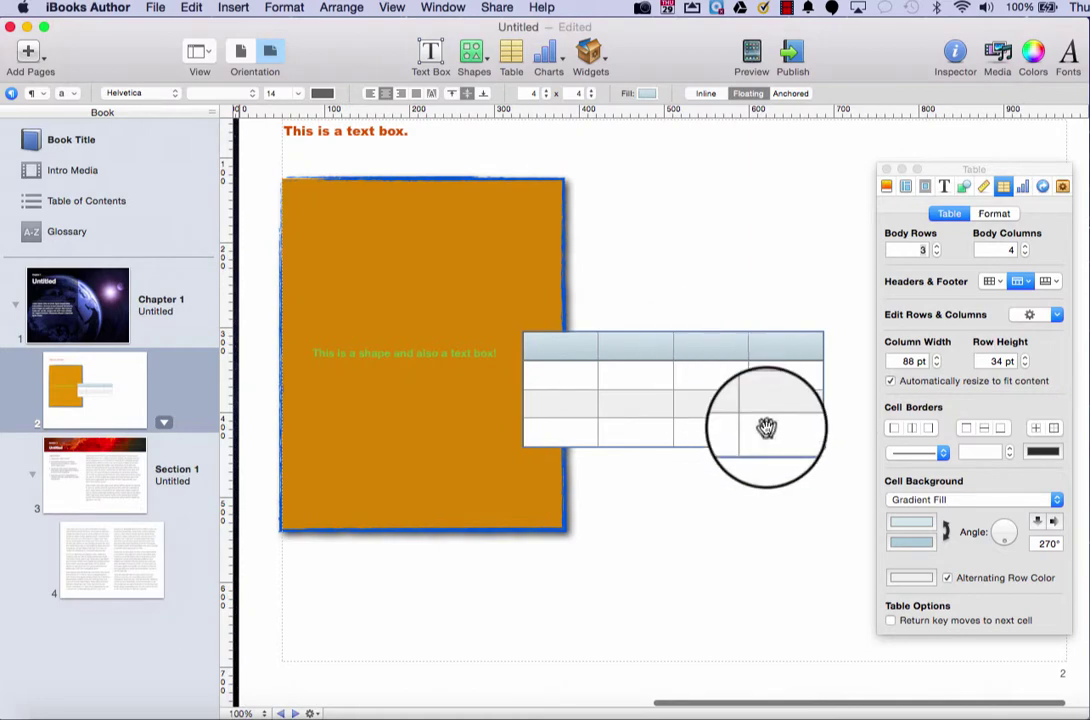
{"action": "double_click", "coordinate": [716, 408]}
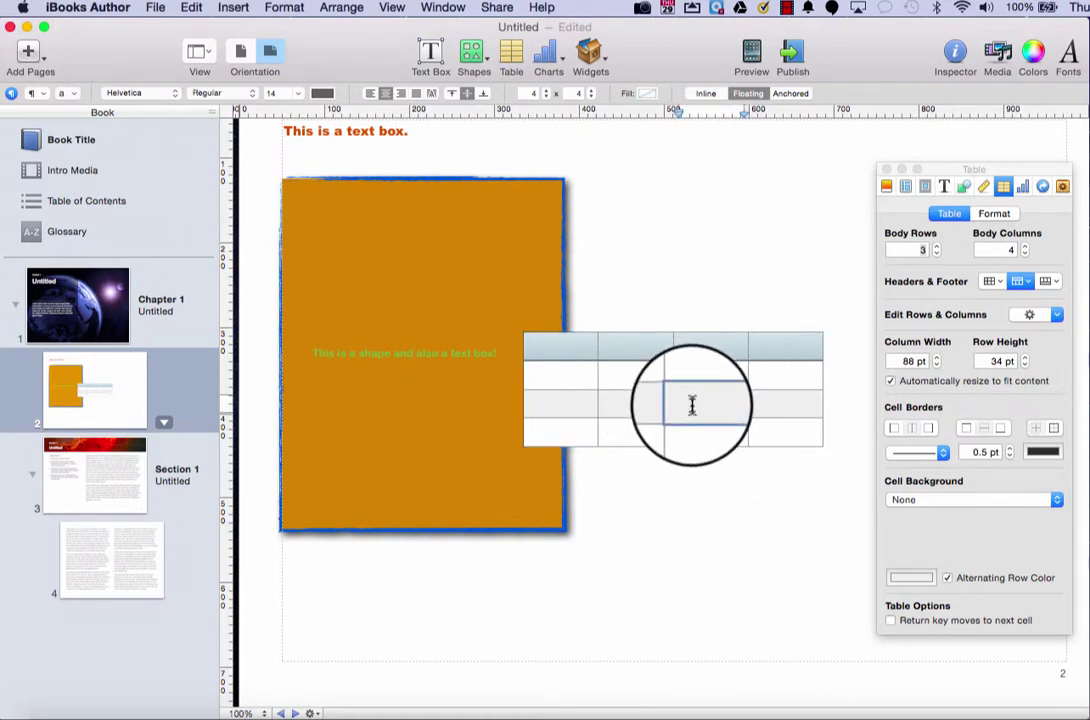
{"action": "type", "text": "5"}
{"action": "left_click", "coordinate": [704, 348]}
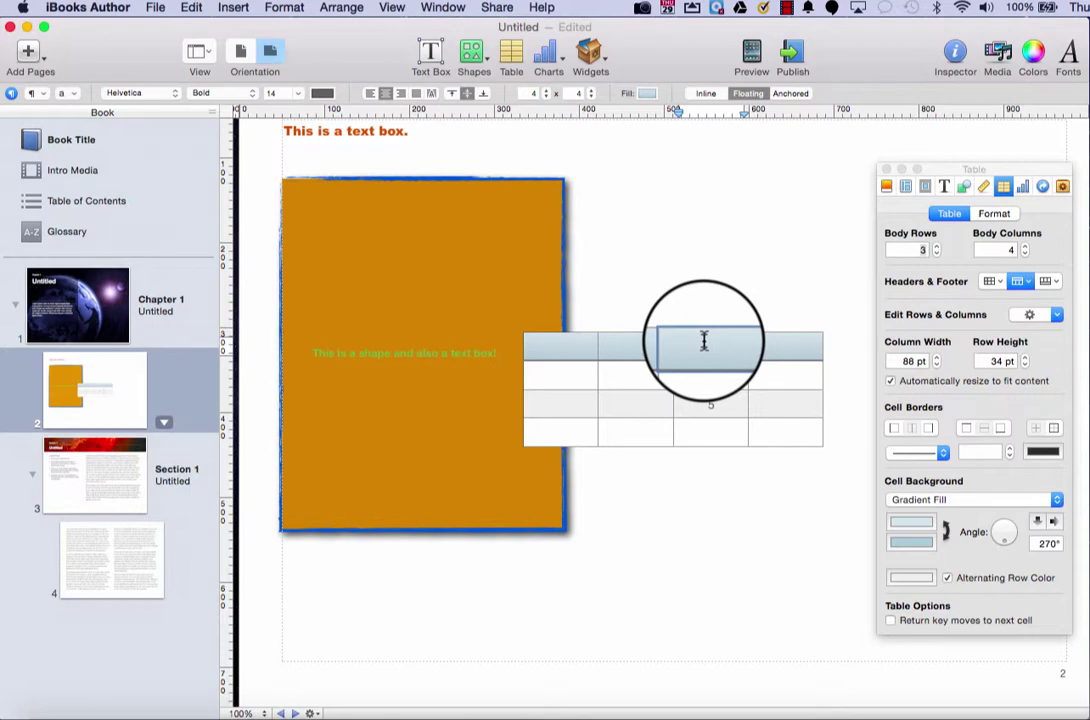
{"action": "type", "text": "#"}
{"action": "left_click", "coordinate": [775, 383]}
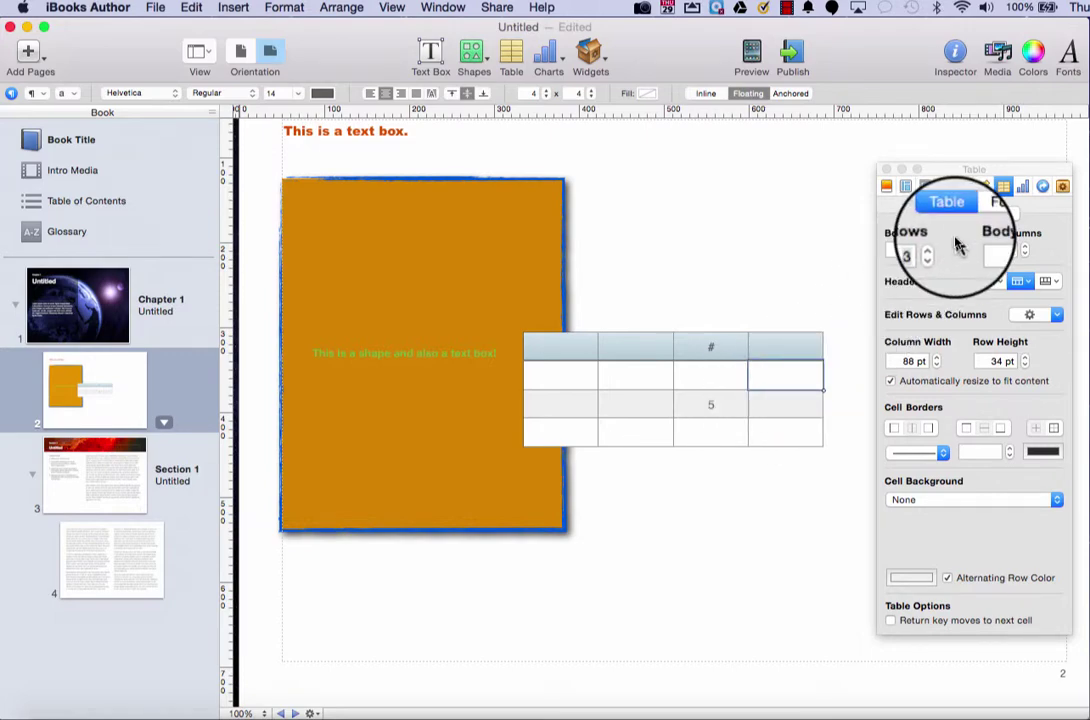
{"action": "left_click", "coordinate": [887, 170]}
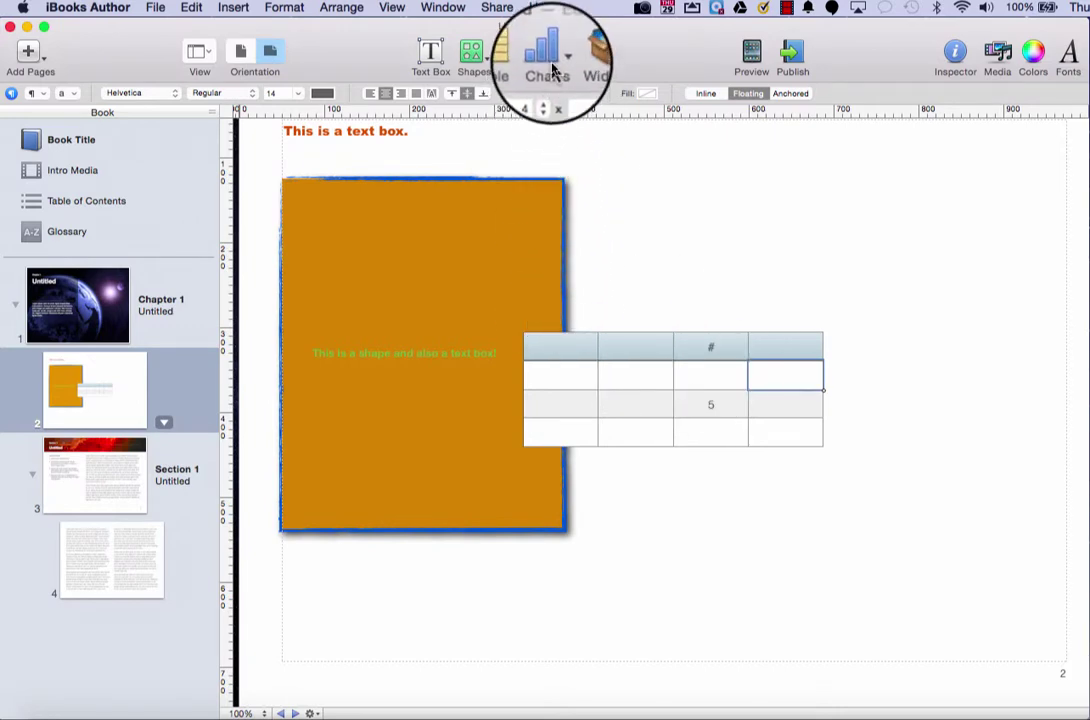
- Bring up the Charts menu to choose a chart type
{"action": "left_click", "coordinate": [553, 60]}
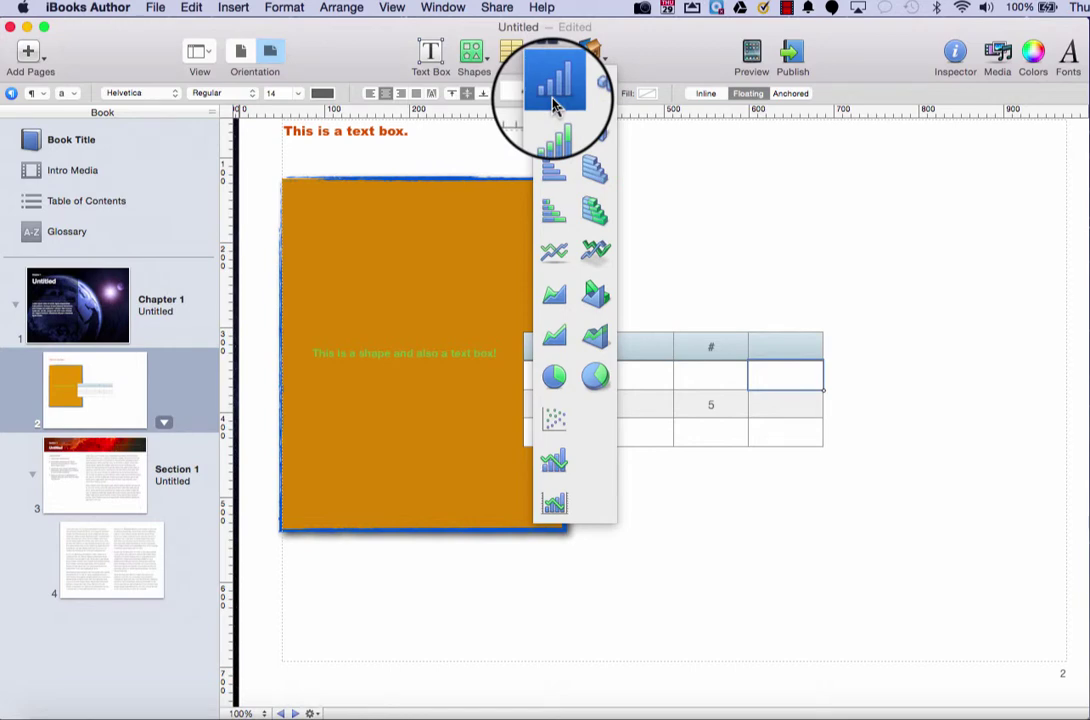
- Insert a 2D column chart and bring its Chart Data Editor fully on screen
{"action": "left_click", "coordinate": [555, 105]}
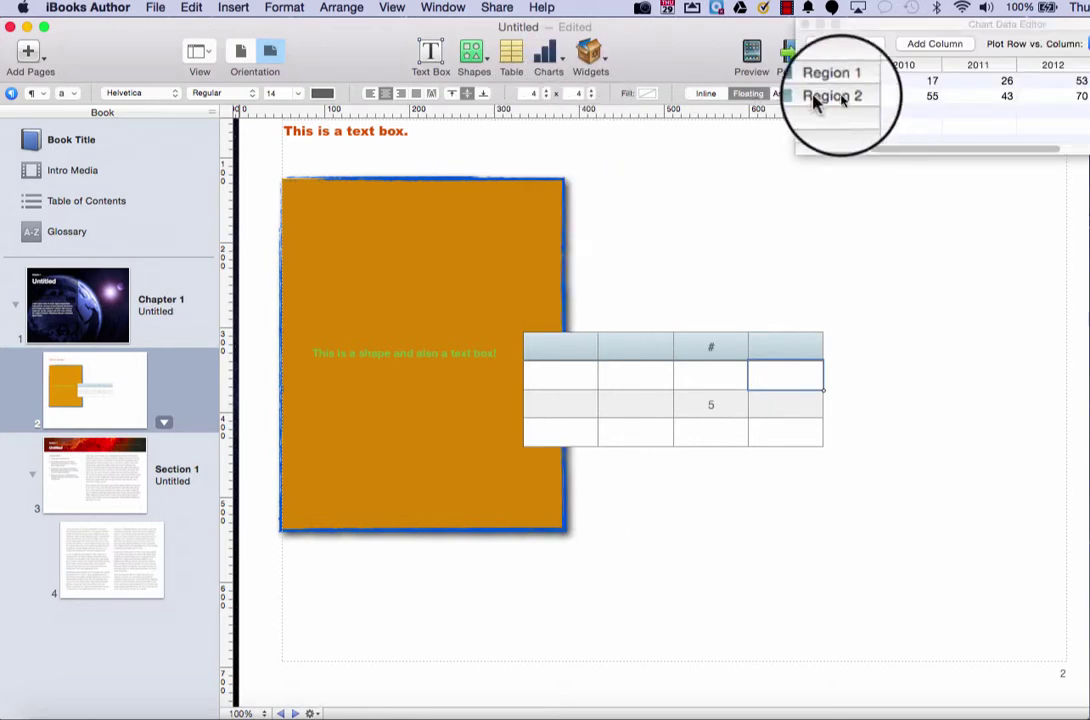
{"action": "left_click_drag", "start_coordinate": [930, 28], "coordinate": [795, 28]}
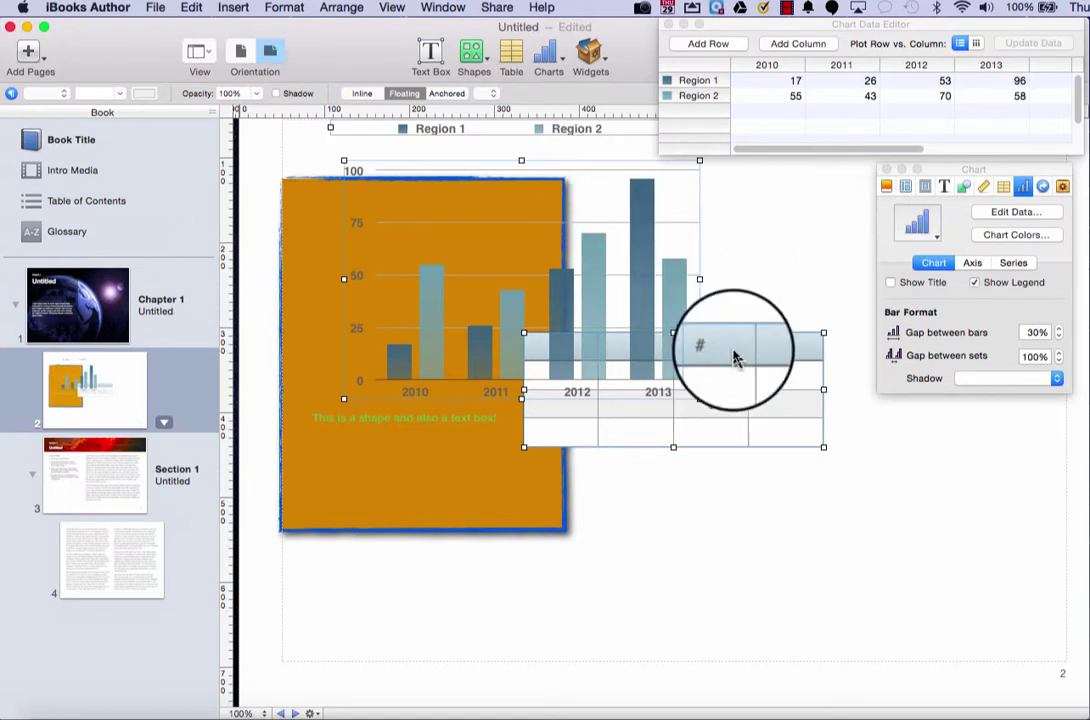
- Move the chart and table down-right, then place the chart beside the orange shape
{"action": "left_click_drag", "start_coordinate": [608, 255], "coordinate": [651, 392]}
{"action": "left_click_drag", "start_coordinate": [786, 547], "coordinate": [921, 577]}
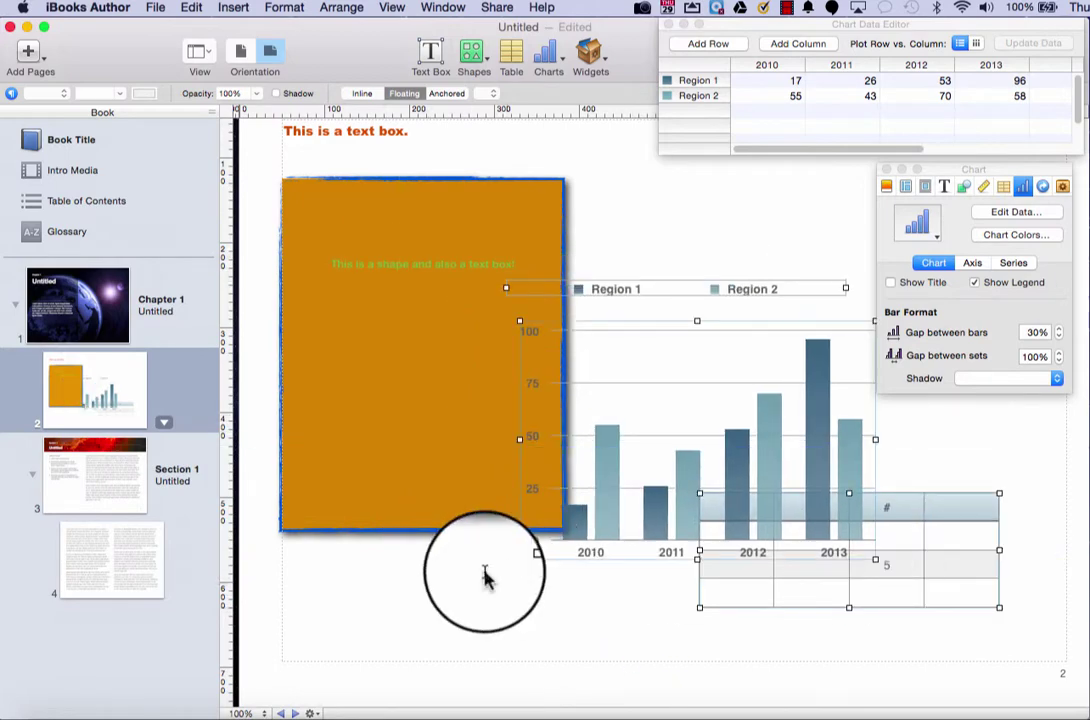
{"action": "left_click", "coordinate": [577, 633]}
{"action": "left_click", "coordinate": [577, 479]}
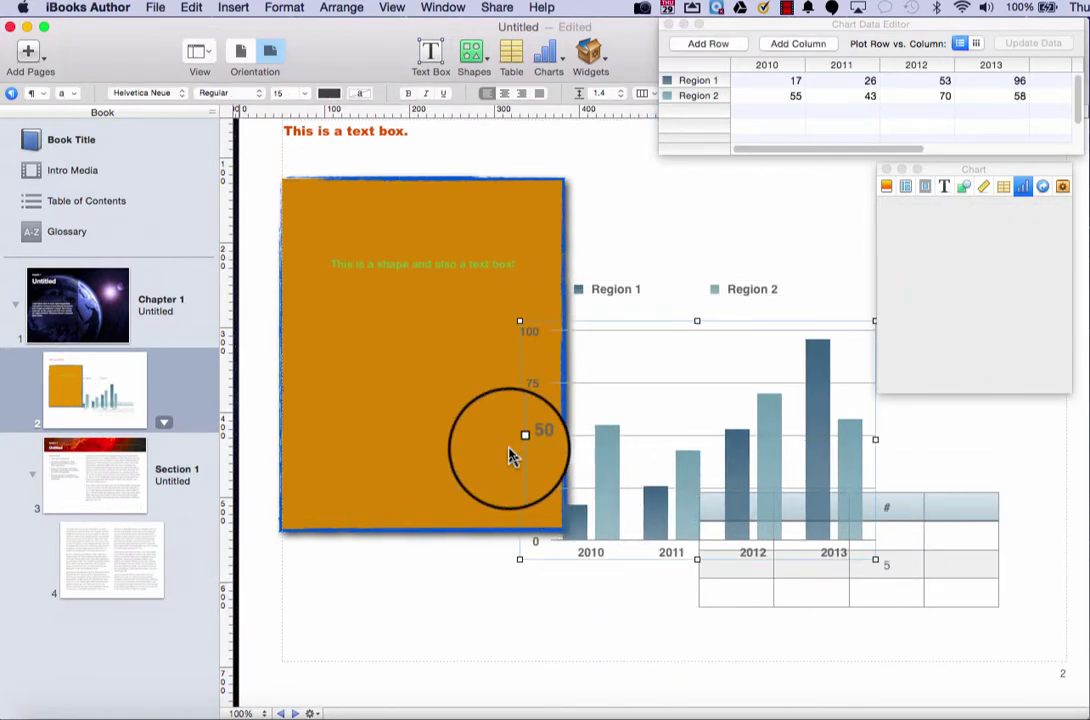
{"action": "left_click_drag", "start_coordinate": [510, 455], "coordinate": [488, 465]}
- Shrink the chart, shift it right, and close the Chart Data Editor and Chart Inspector
{"action": "left_click_drag", "start_coordinate": [690, 270], "coordinate": [645, 317]}
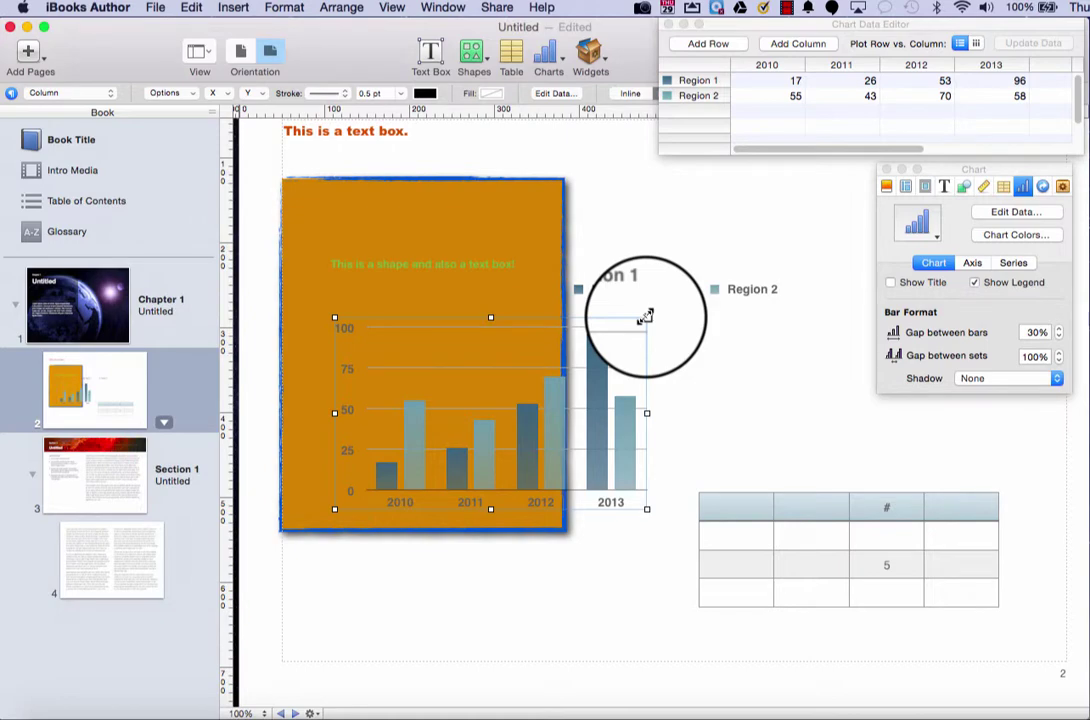
{"action": "left_click_drag", "start_coordinate": [608, 414], "coordinate": [754, 414]}
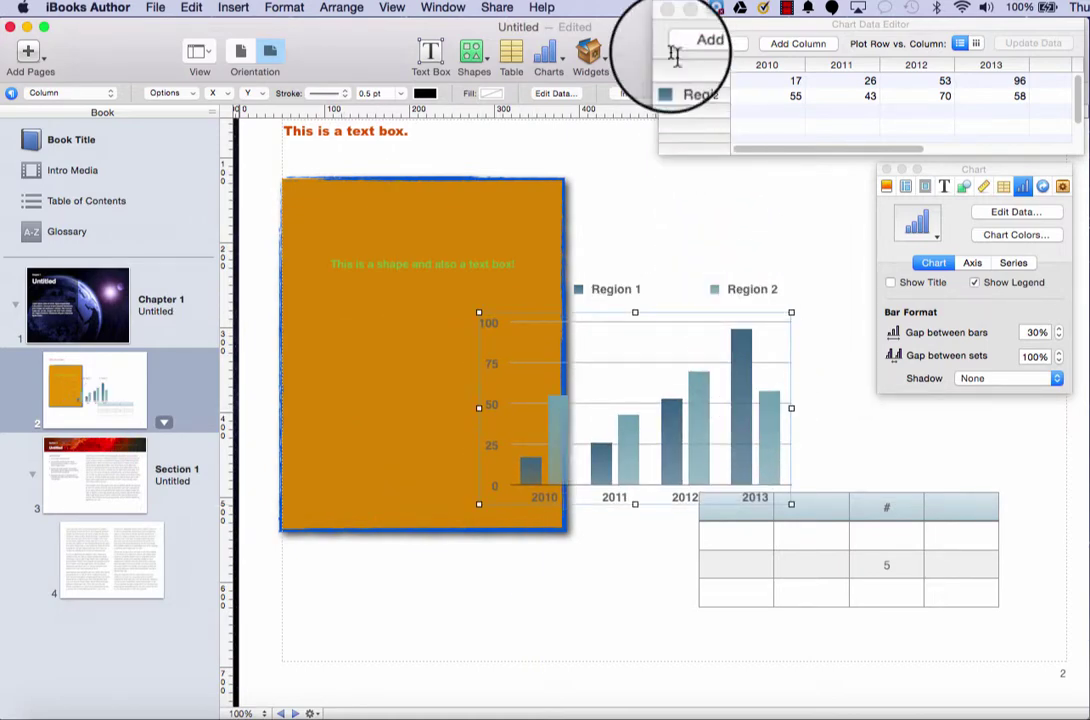
{"action": "left_click", "coordinate": [668, 23]}
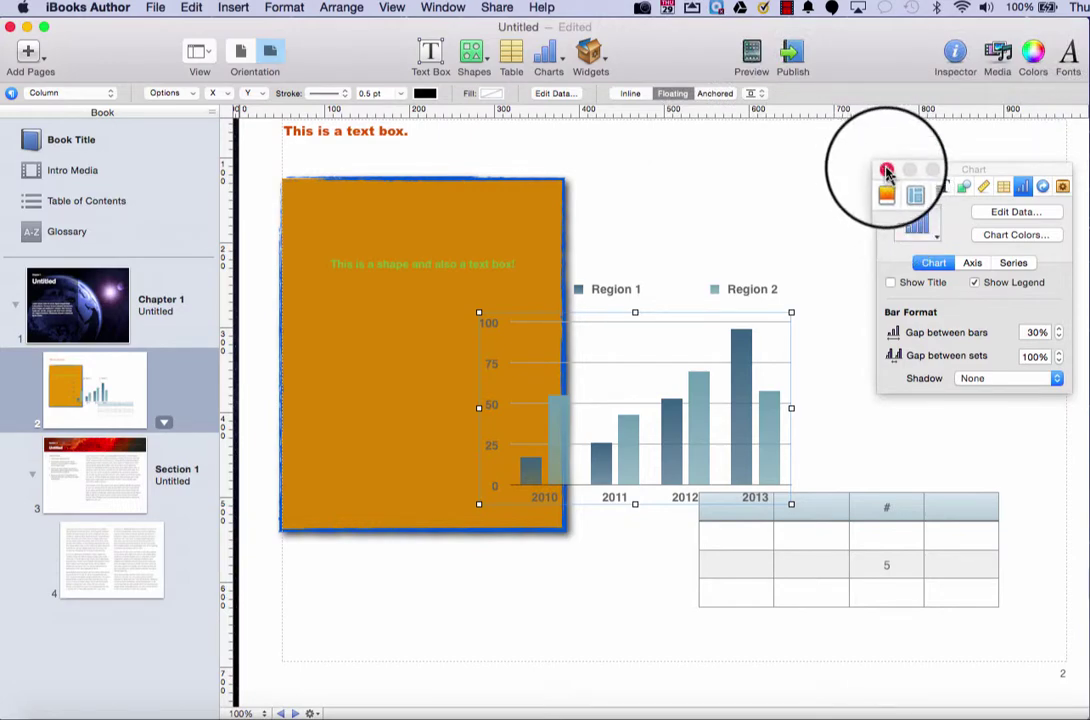
{"action": "left_click", "coordinate": [886, 171]}
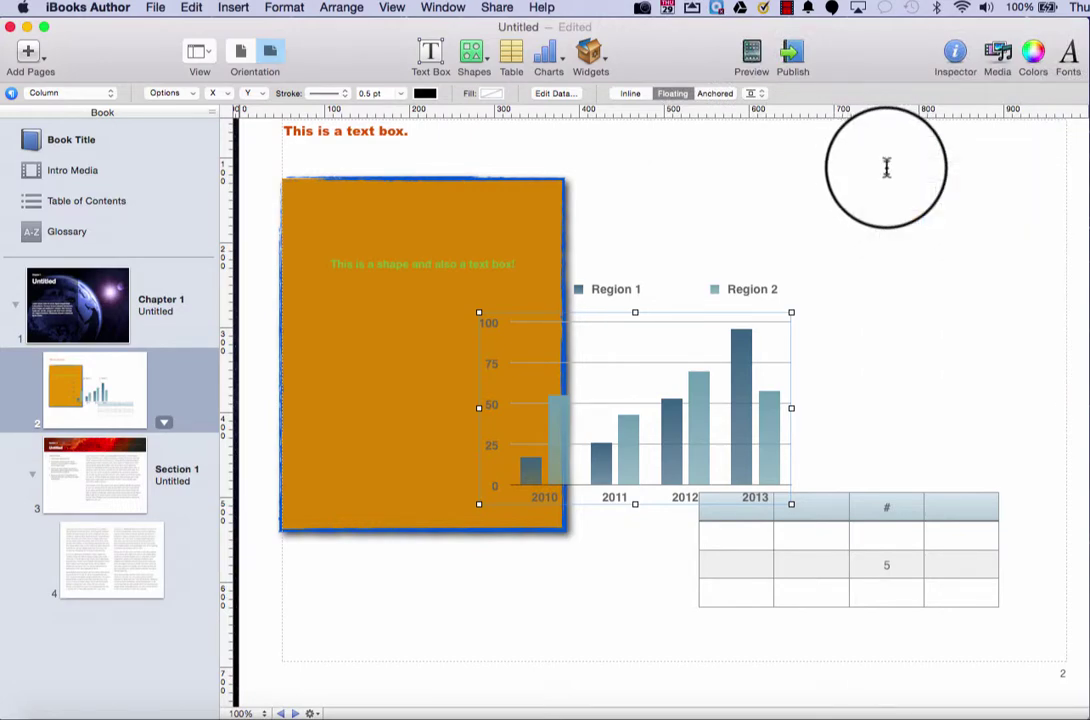